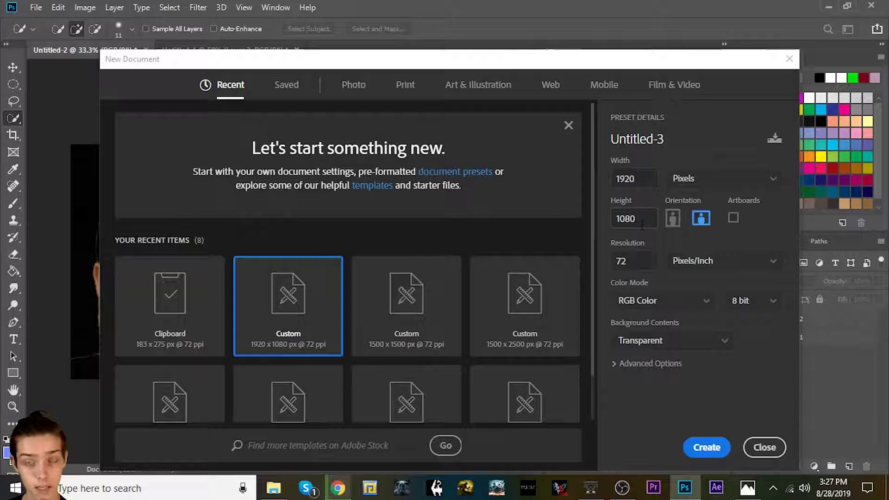
Step: Set the resolution to 300 ppi and create the transparent 1920 × 1080 document
click(645, 261)
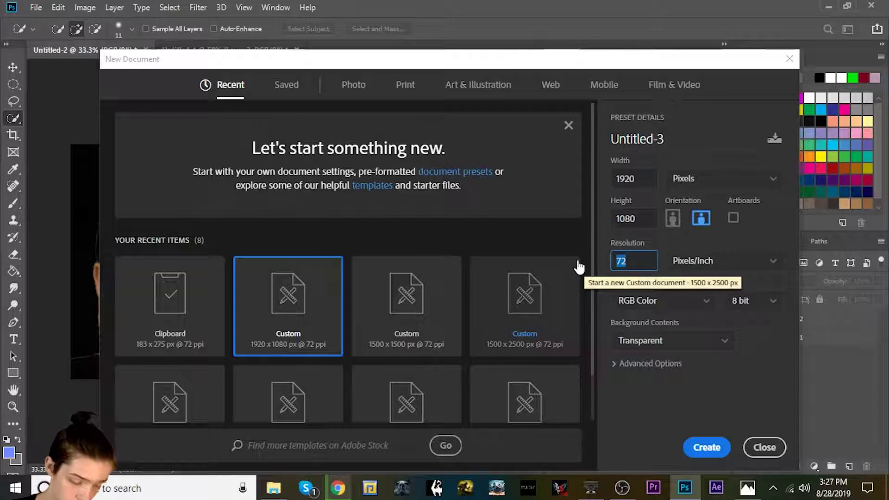
text(300)
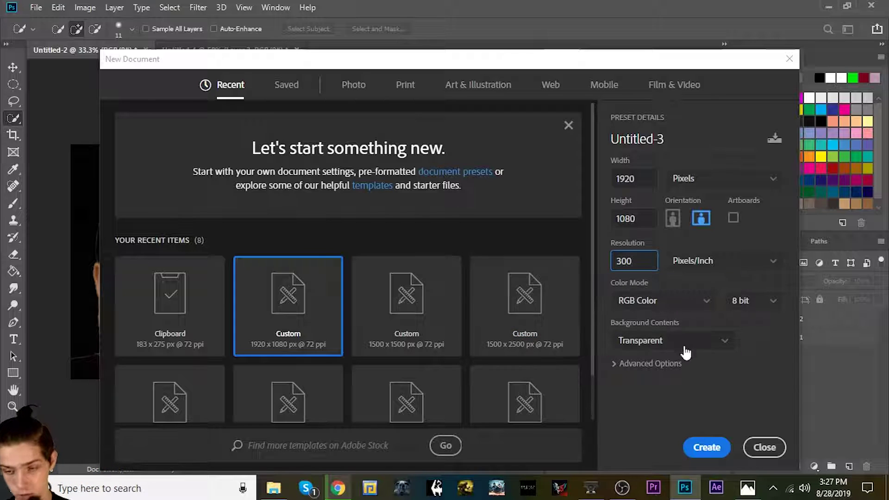
click(697, 448)
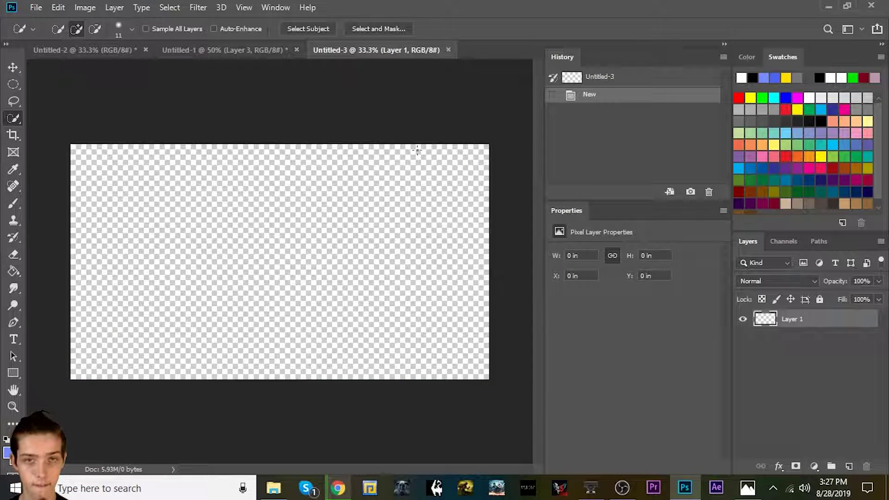
Step: Close Untitled-3, select the face and shirt on Layer 2, then delete the inverted black background
click(449, 49)
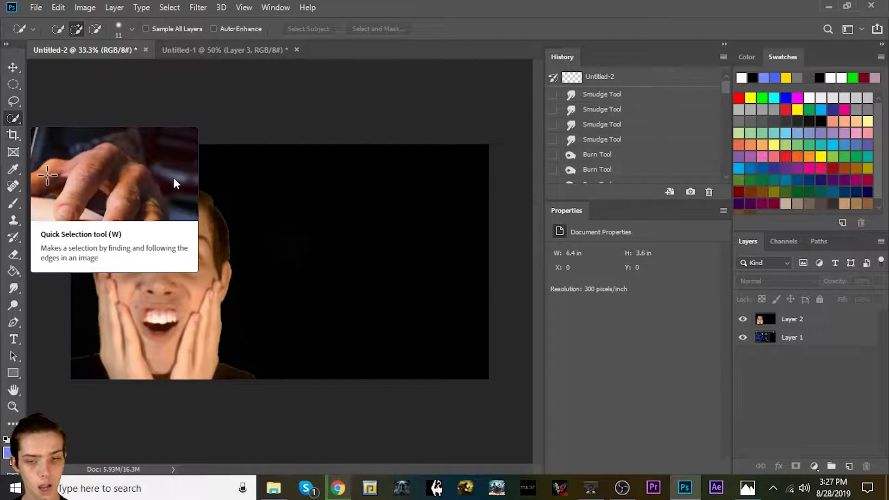
click(786, 320)
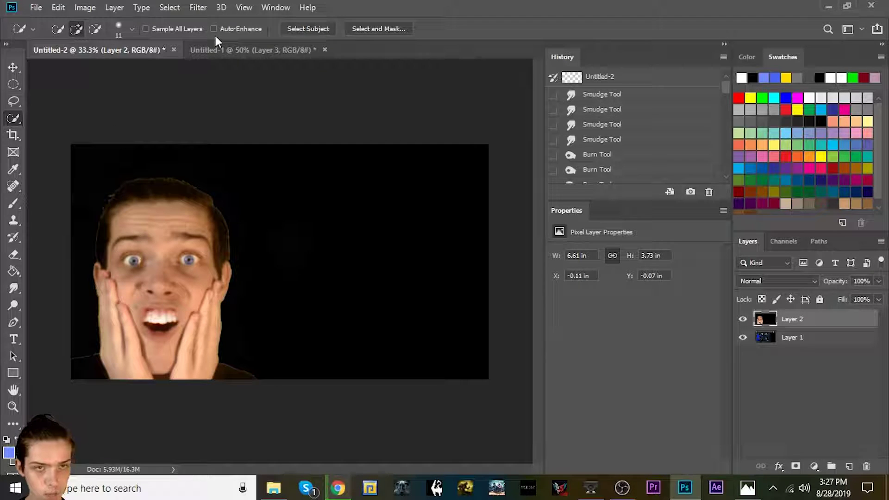
click(322, 29)
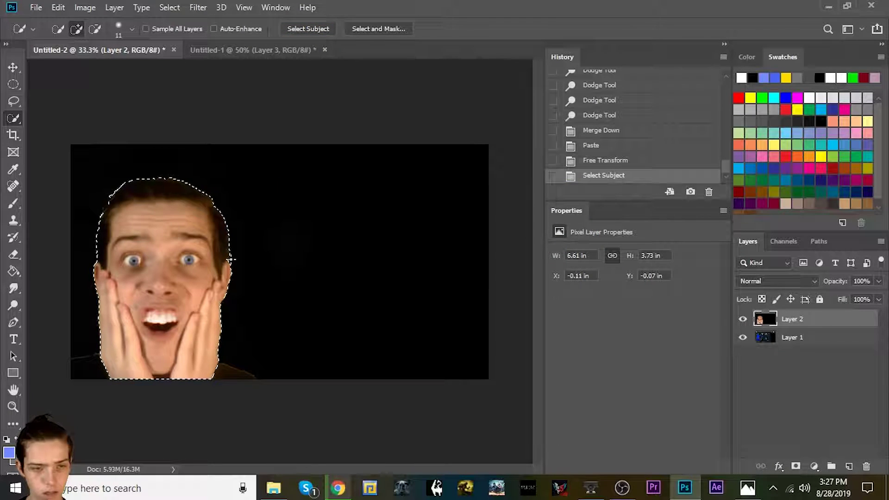
click(87, 359)
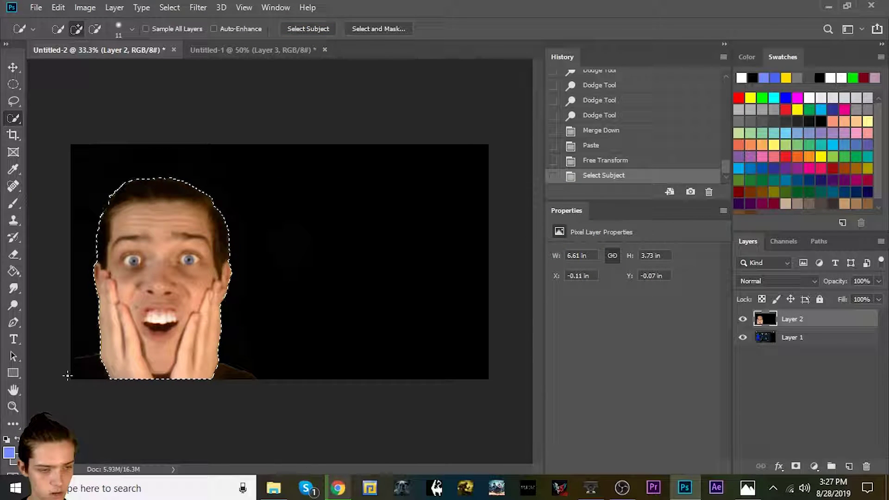
click(182, 373)
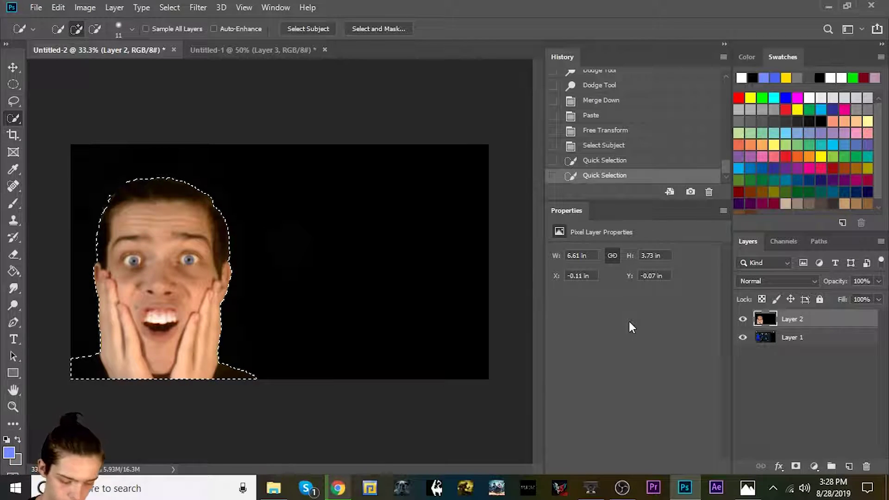
key(ctrl+shift+i)
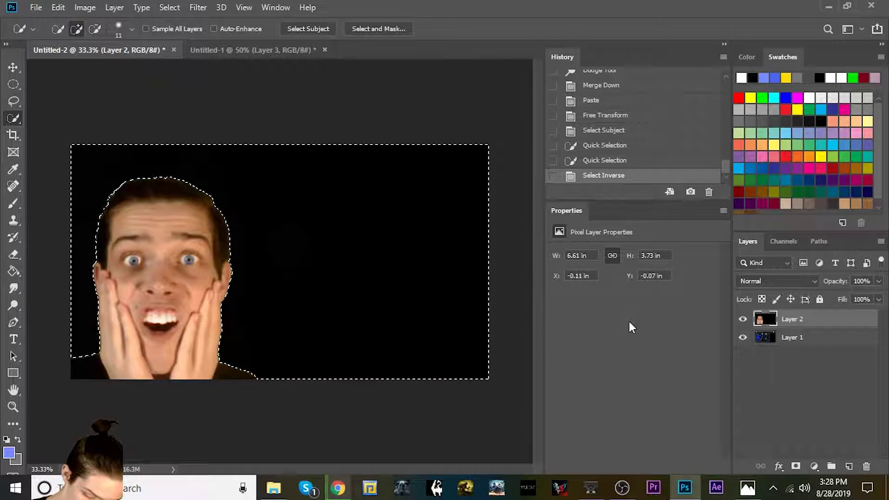
key(Delete)
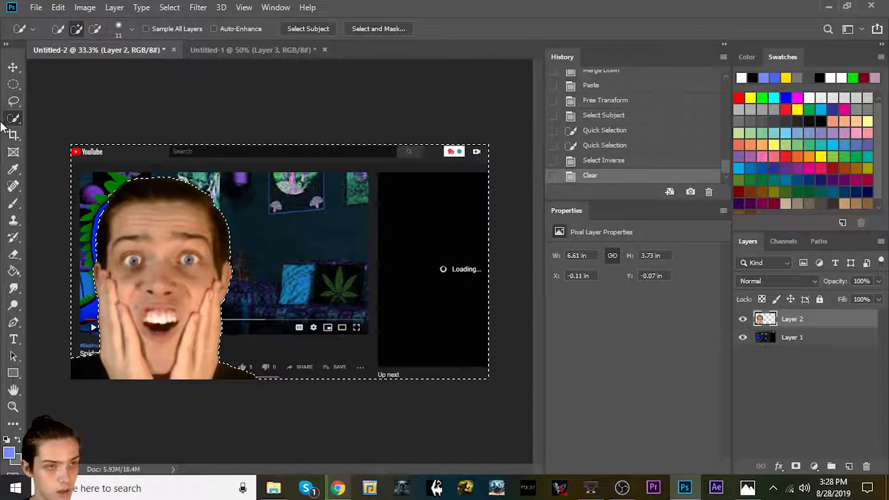
Step: Deselect and move the face cutout to the right
right_click(267, 201)
click(307, 209)
click(13, 67)
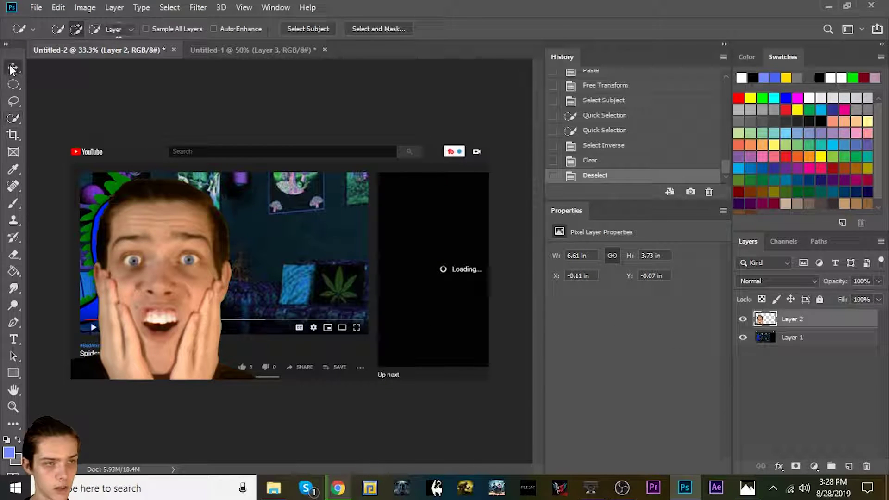
drag(161, 320, 271, 327)
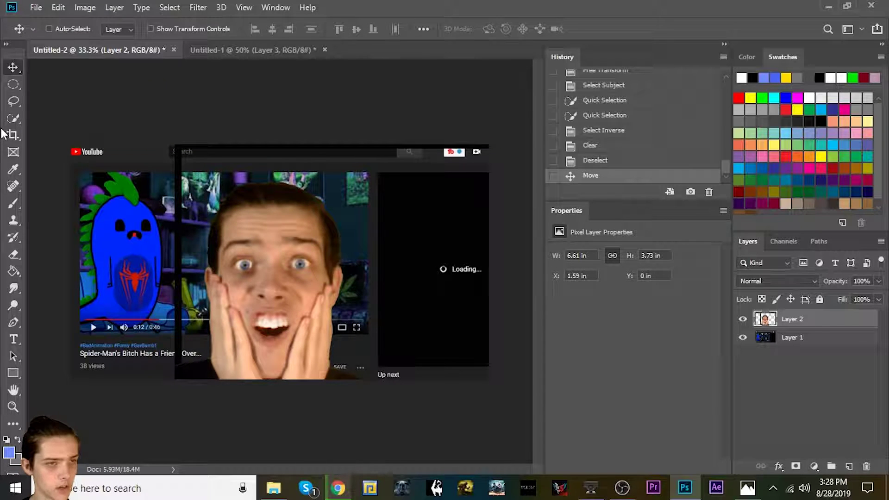
Step: Marquee-select rectangular areas of the face layer to clear unwanted parts
click(14, 101)
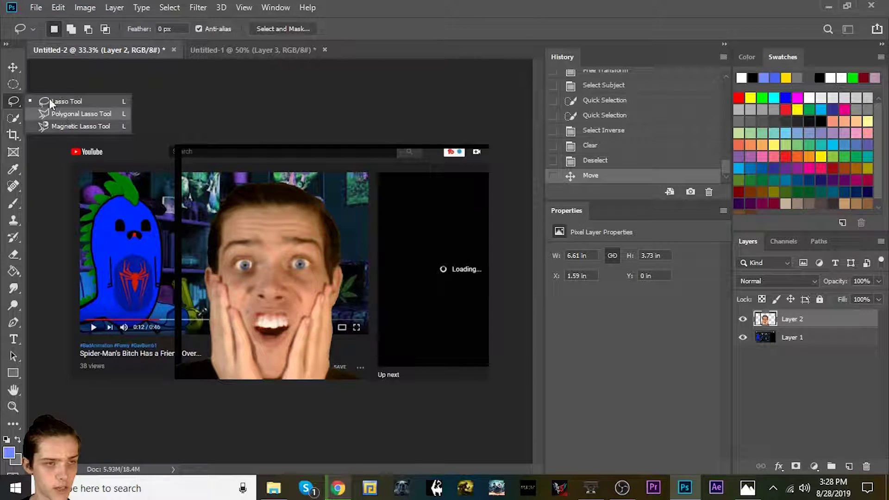
click(13, 84)
click(69, 85)
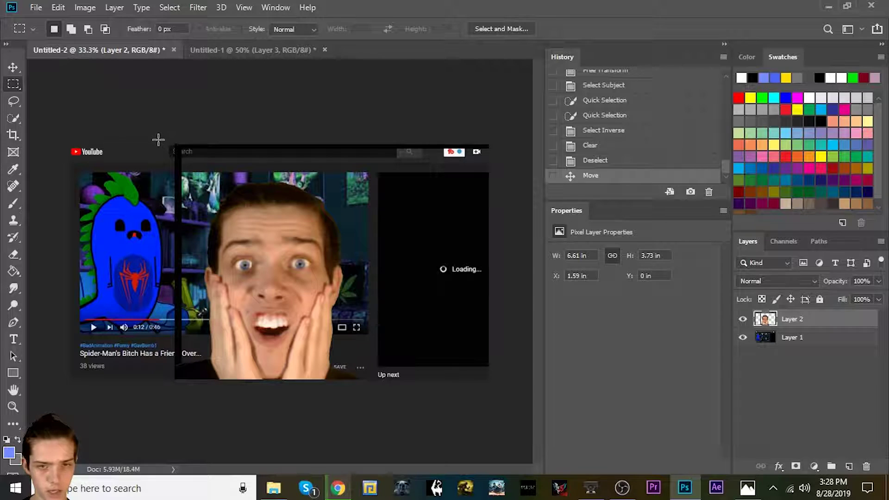
mouse_move(158, 145)
mouse_down()
mouse_move(178, 146)
mouse_move(205, 224)
mouse_move(194, 397)
mouse_up()
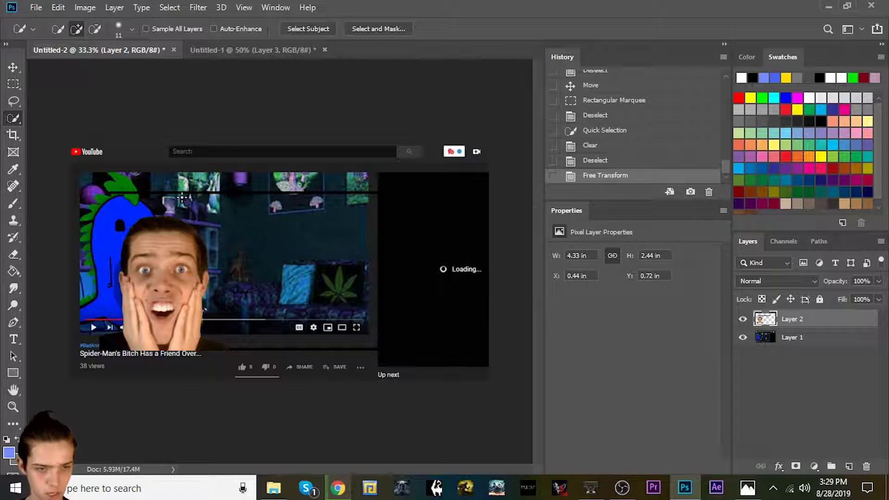
click(13, 84)
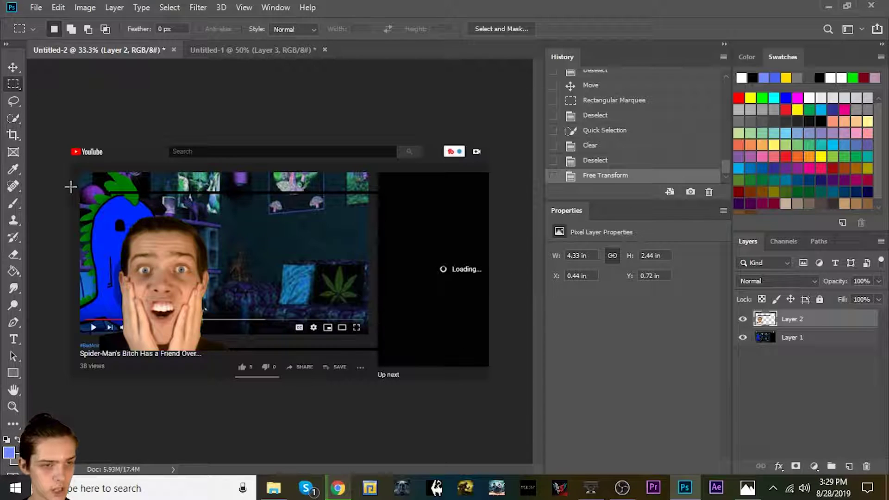
drag(100, 180, 481, 206)
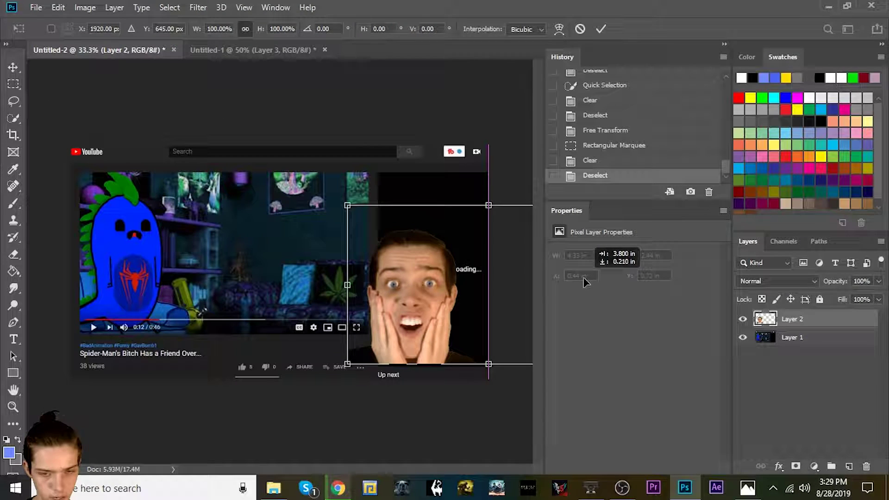
Step: Scale the face to about 124% and place it in the bottom-right corner
drag(586, 283, 604, 291)
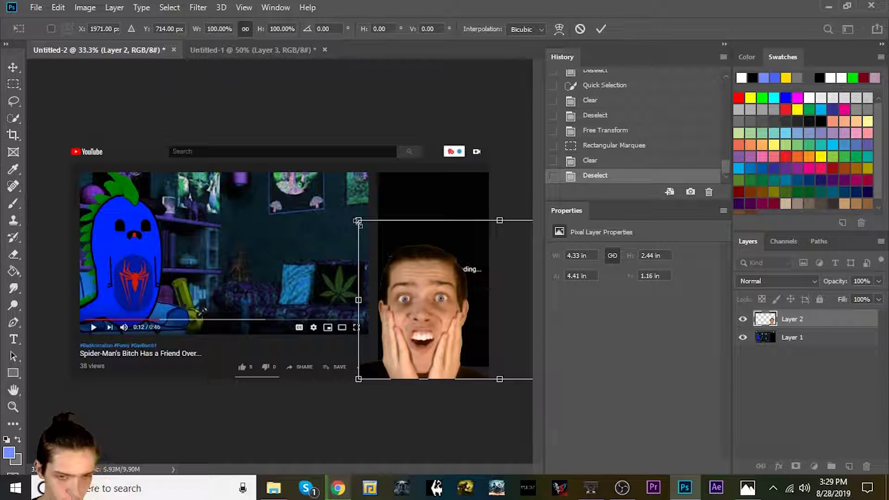
drag(357, 221, 324, 194)
drag(457, 289, 487, 267)
key(Return)
key(m)
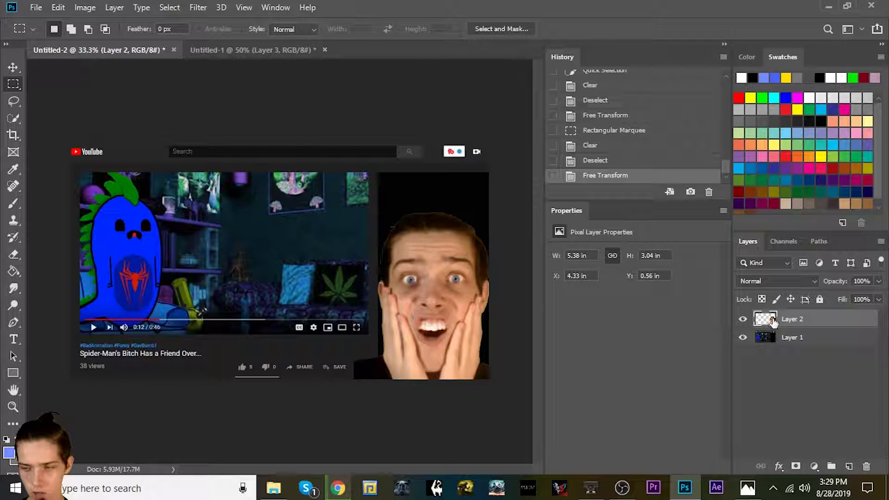
Step: Add a white Normal-blend Outer Glow to Layer 2: 42% opacity, 1% spread, 155 px size
click(778, 465)
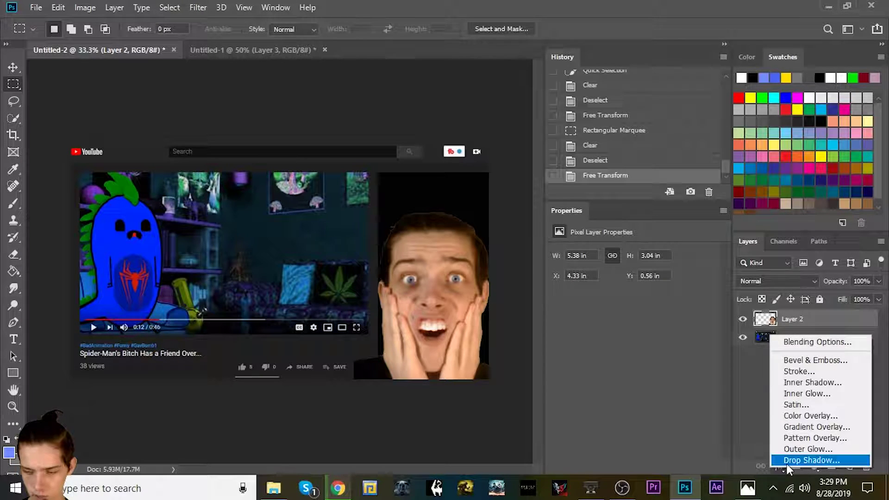
click(793, 448)
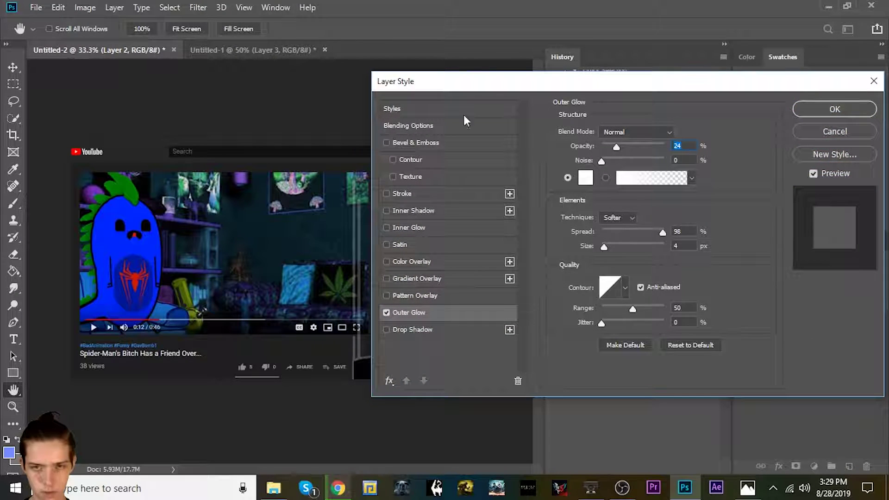
drag(522, 95, 150, 48)
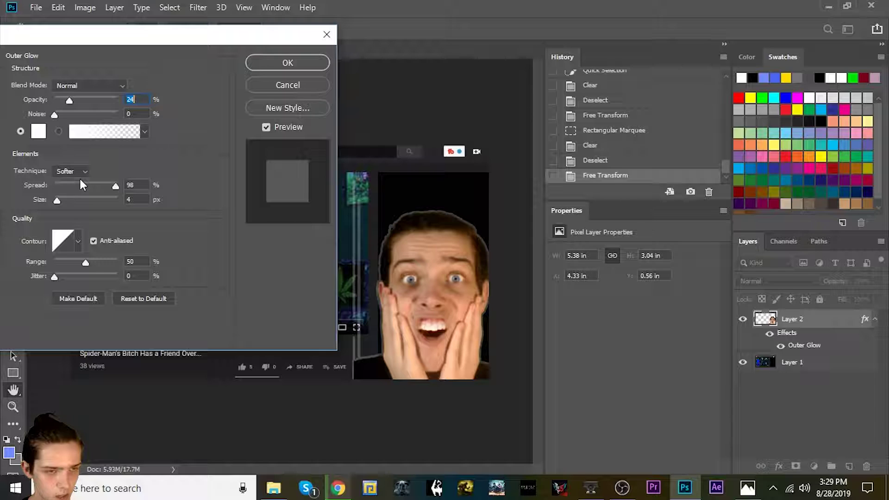
mouse_move(82, 184)
mouse_down()
mouse_move(63, 187)
mouse_move(76, 199)
mouse_up()
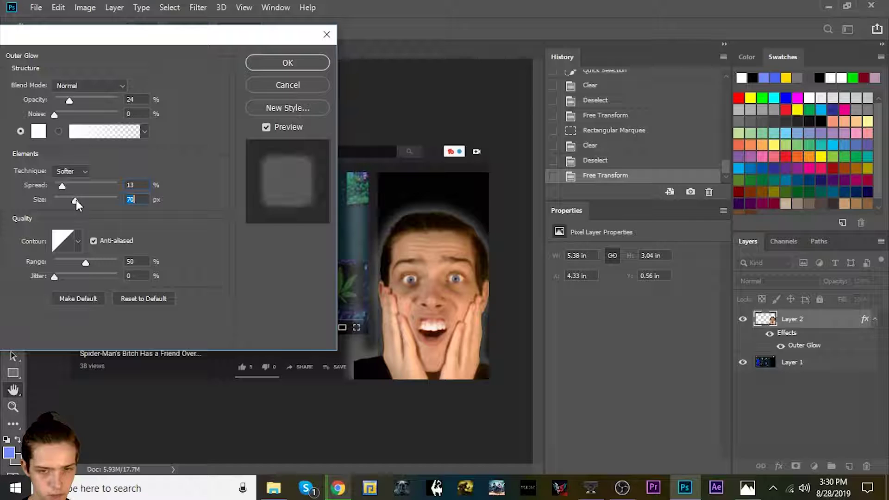
drag(67, 98, 81, 104)
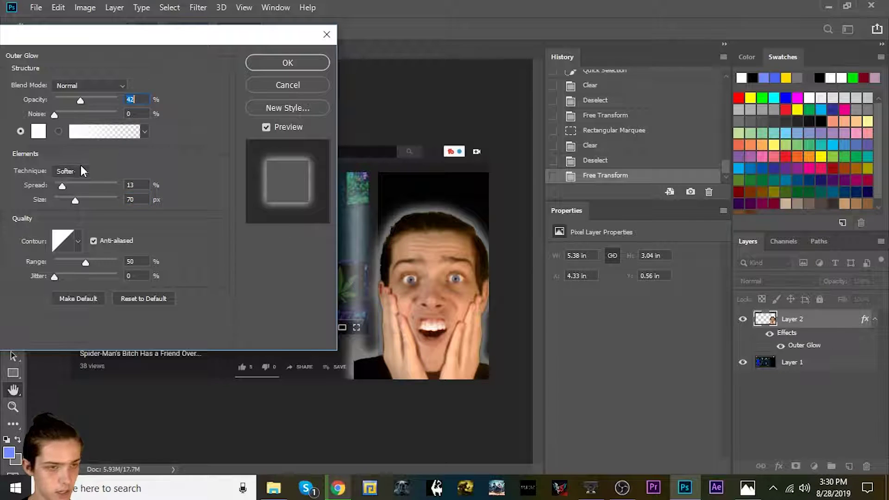
drag(62, 185, 96, 205)
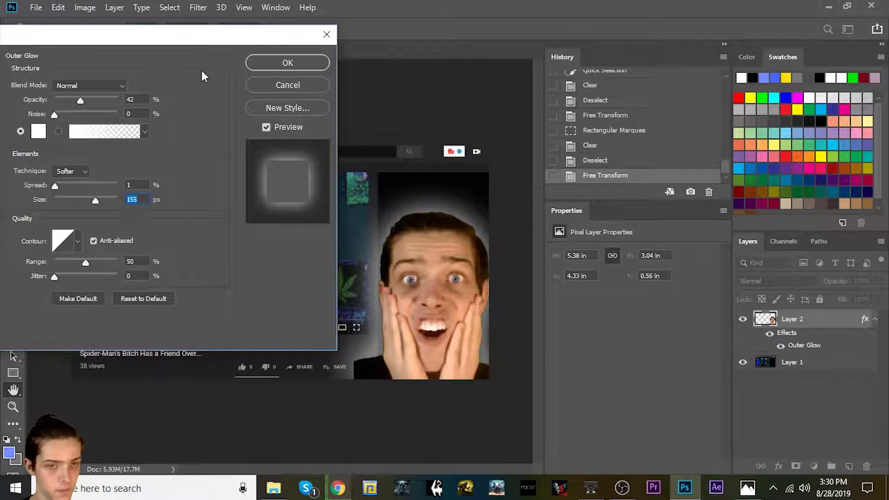
click(271, 62)
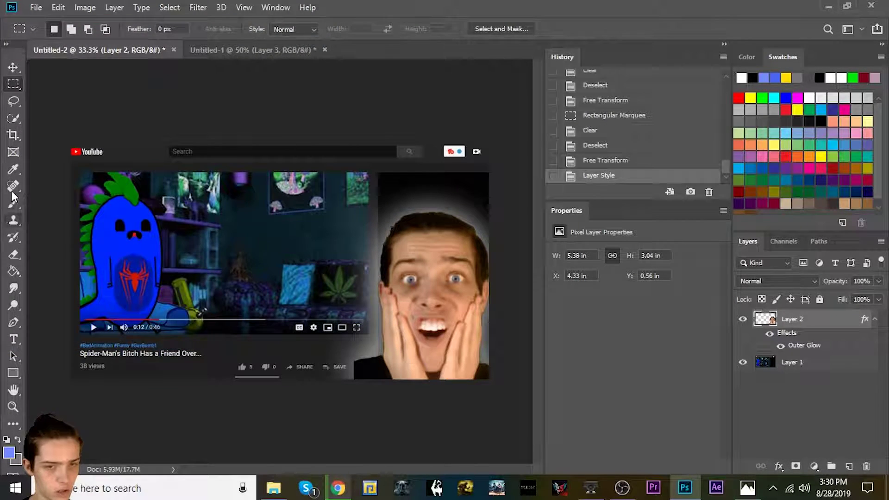
Step: Create a new text layer on the thumbnail and clear its placeholder text
key(e)
click(346, 447)
click(346, 447)
click(346, 447)
click(346, 447)
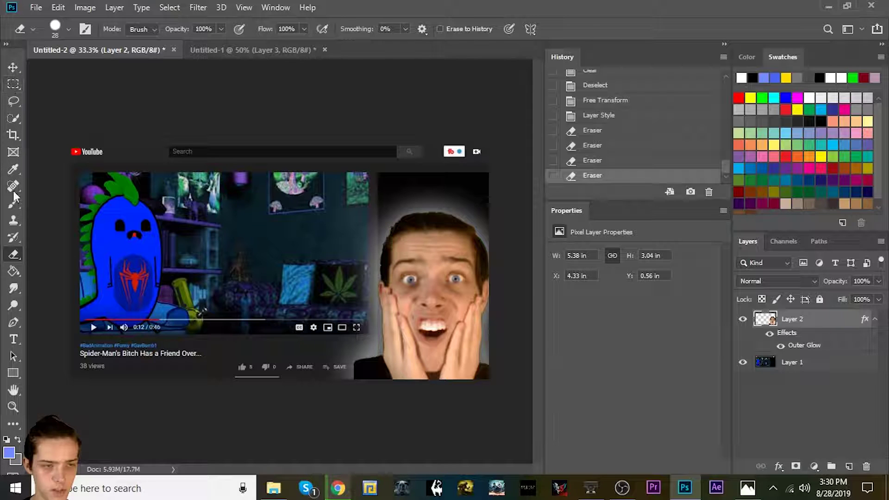
click(14, 339)
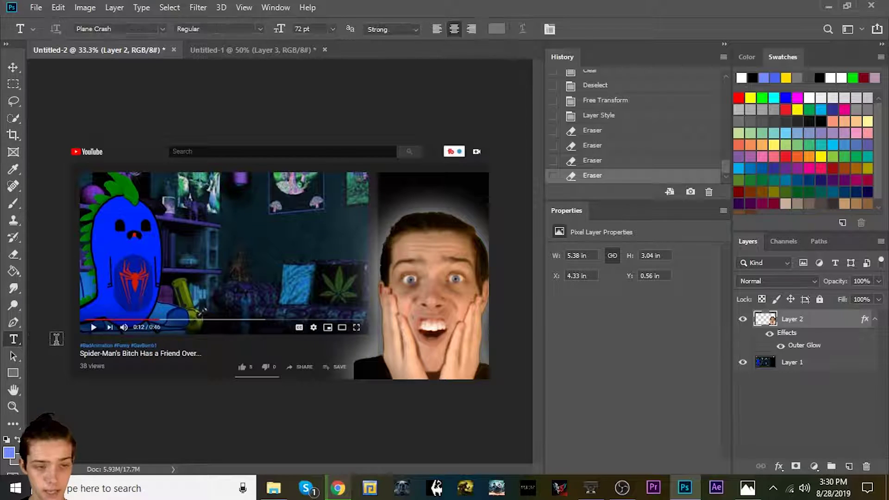
click(239, 271)
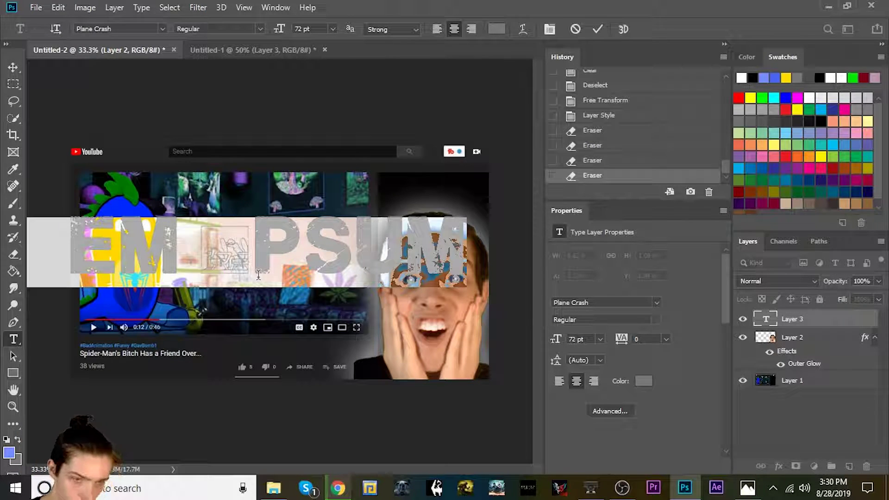
key(BackSpace)
Step: Scroll down through the font family list
click(163, 27)
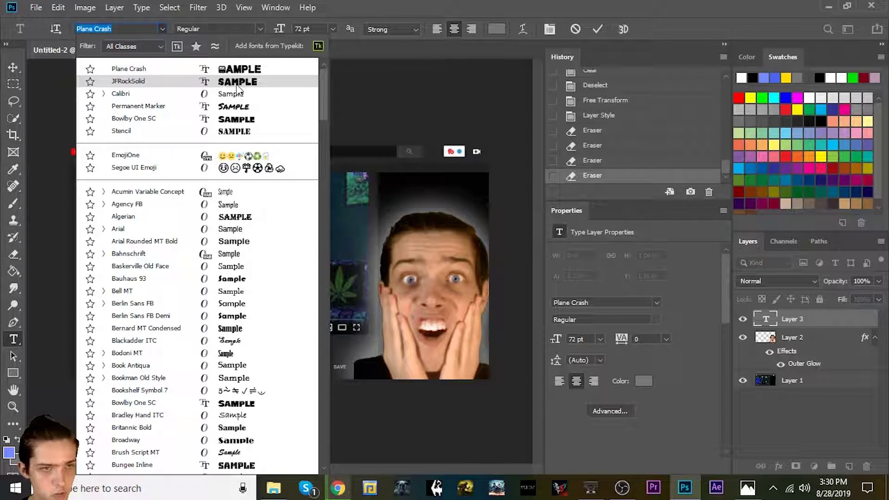
scroll(237, 88, down, 5)
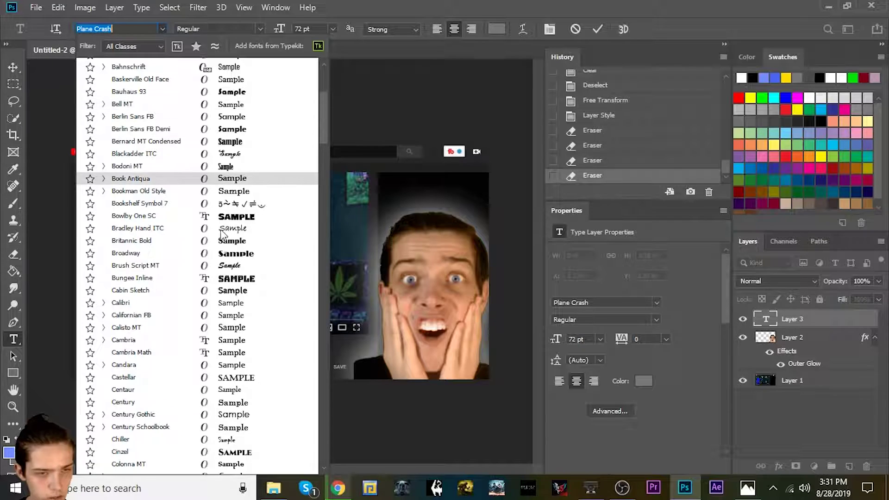
scroll(224, 223, down, 1)
scroll(225, 224, down, 3)
scroll(224, 224, down, 12)
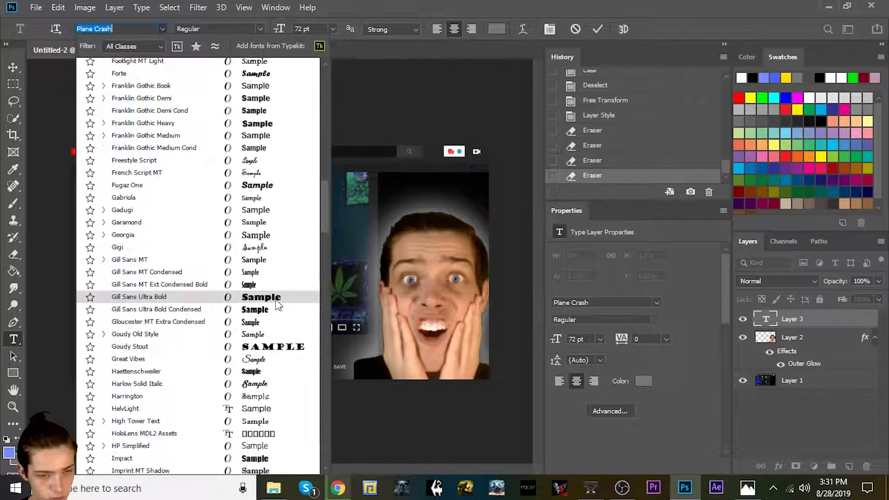
Step: Type 'MY FAV VID' in Gill Sans Ultra Bold, centred higher, split onto two lines
click(275, 301)
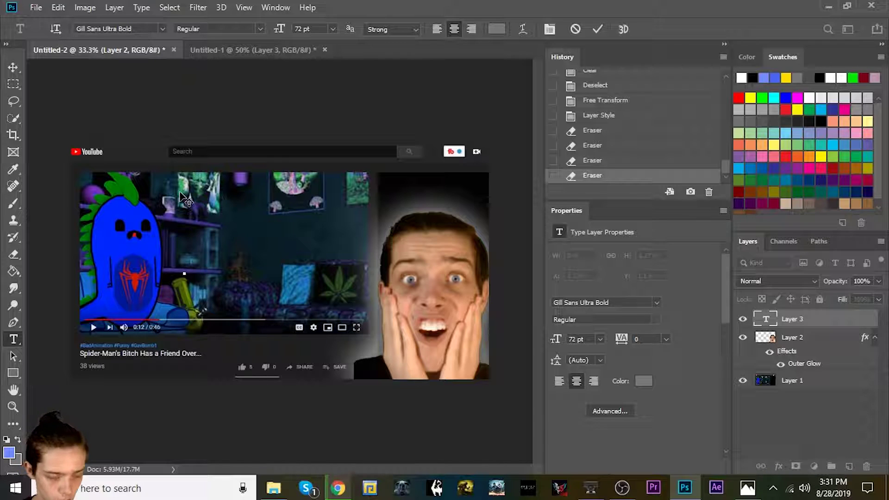
text(M)
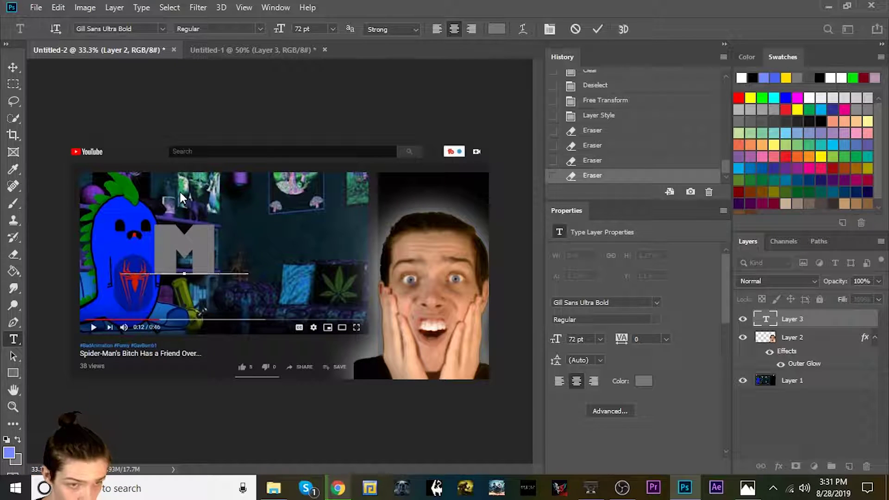
text(Y FAV)
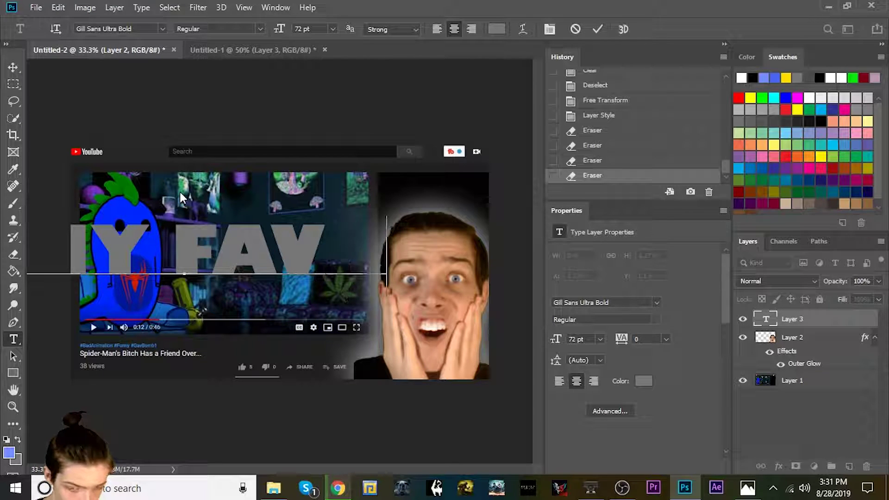
text(VID)
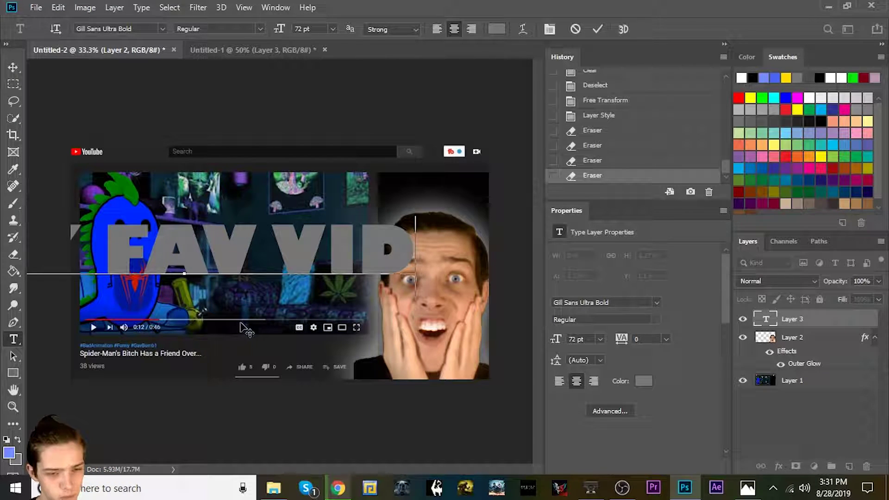
drag(247, 330, 340, 297)
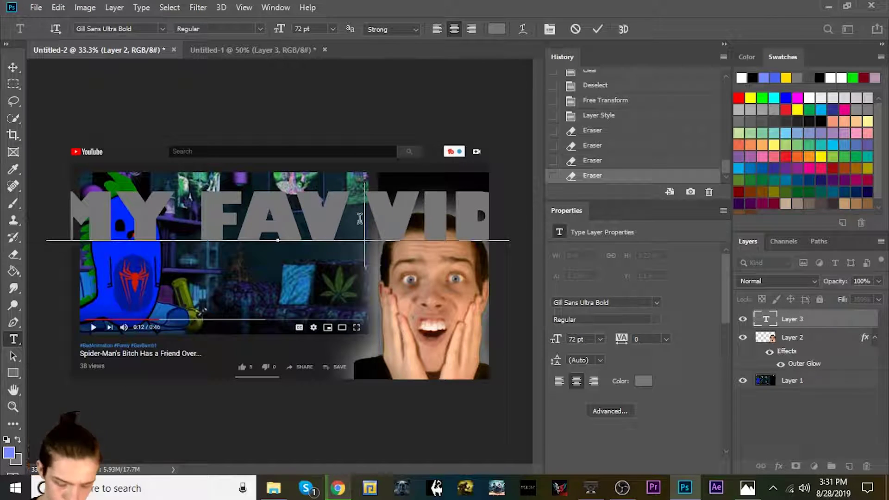
key(Return)
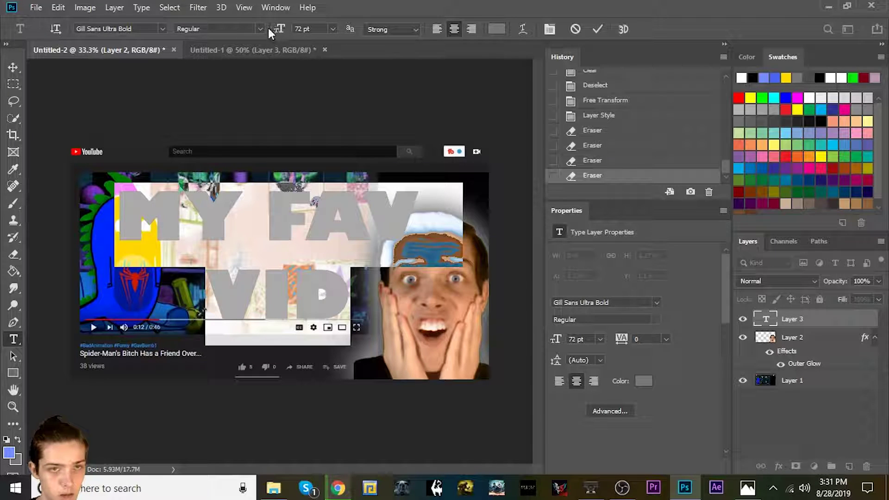
Step: Make the caption 48 pt and yellow, then commit the text
drag(280, 29, 265, 28)
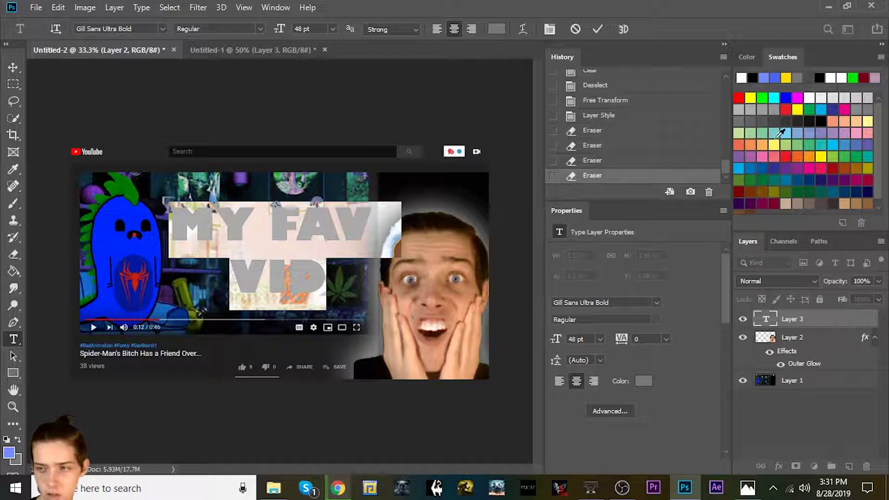
click(824, 153)
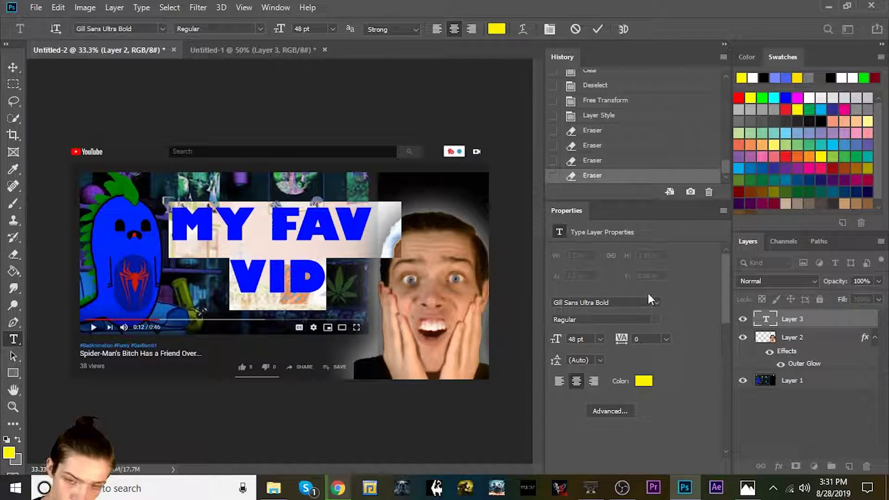
click(312, 292)
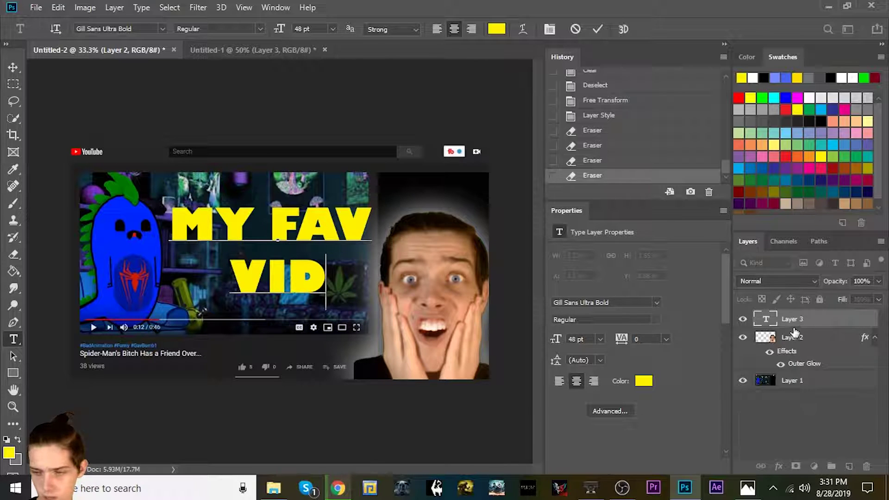
click(857, 341)
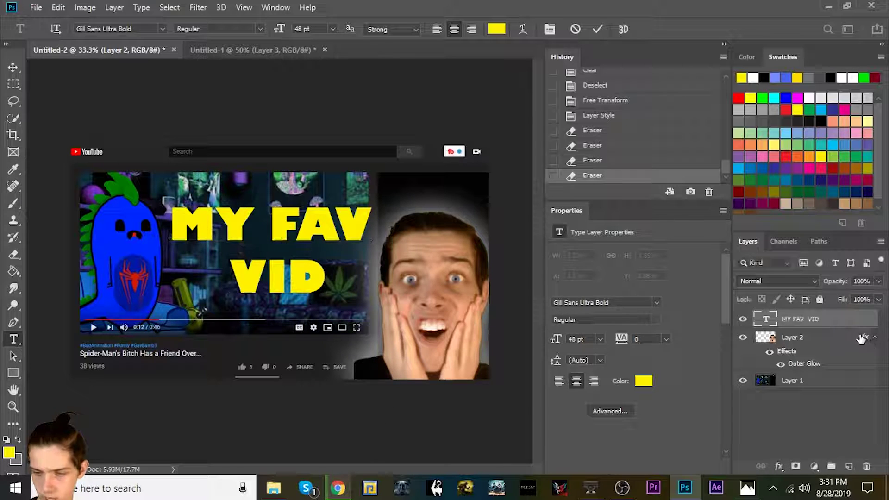
Step: Add a drop shadow to the MY FAV VID caption with pure red (ff0000) colour
click(813, 324)
click(778, 466)
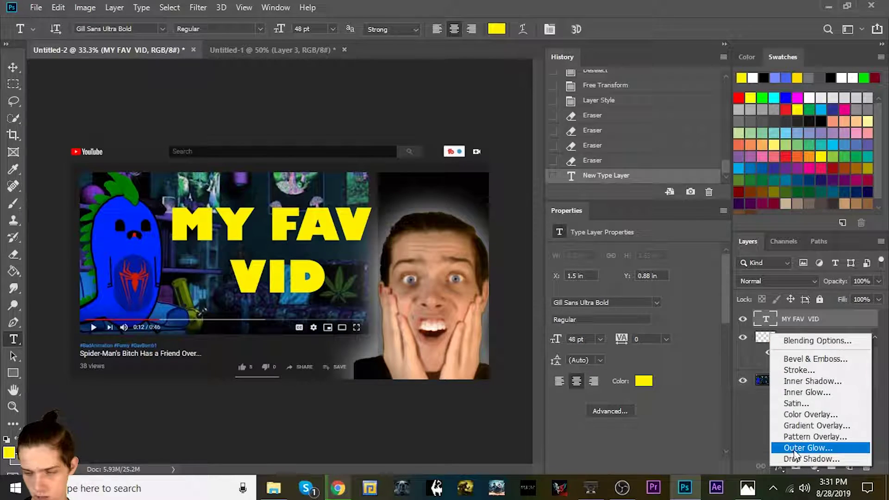
click(794, 459)
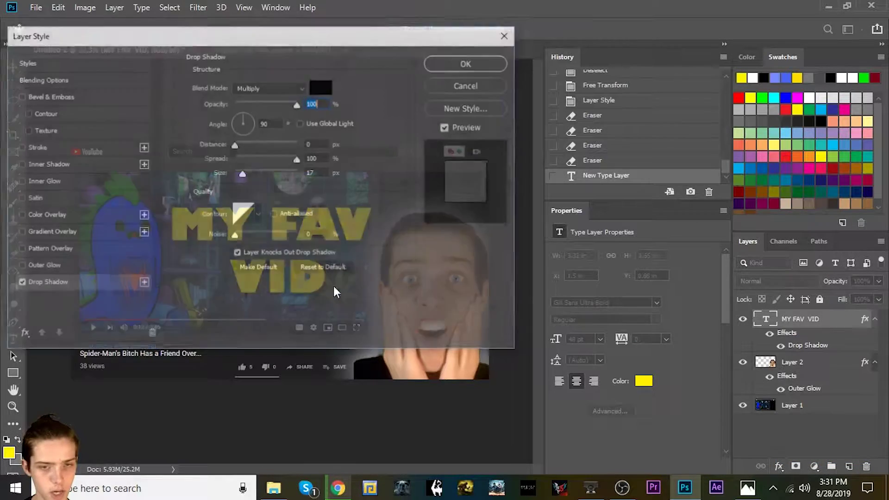
drag(233, 38, 614, 49)
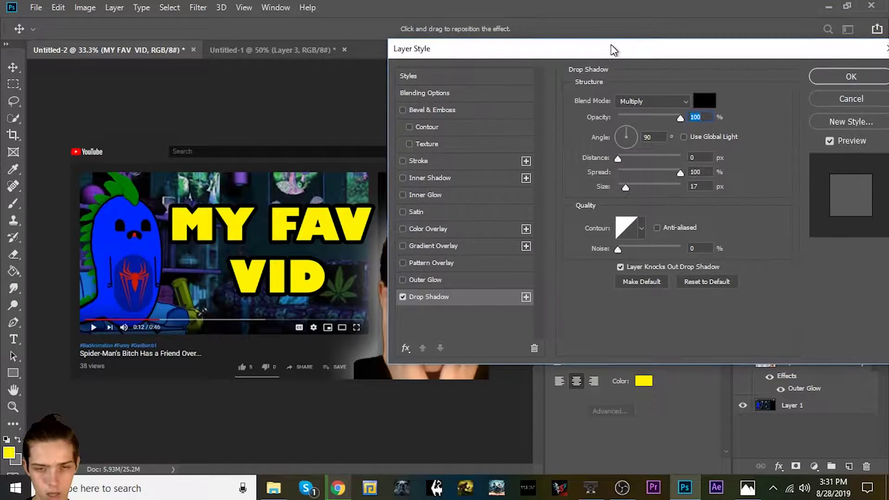
click(704, 100)
click(584, 129)
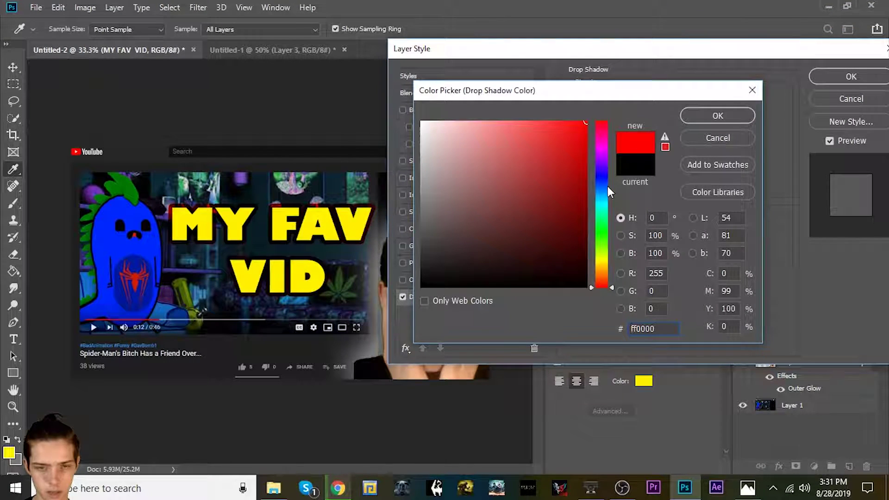
click(700, 116)
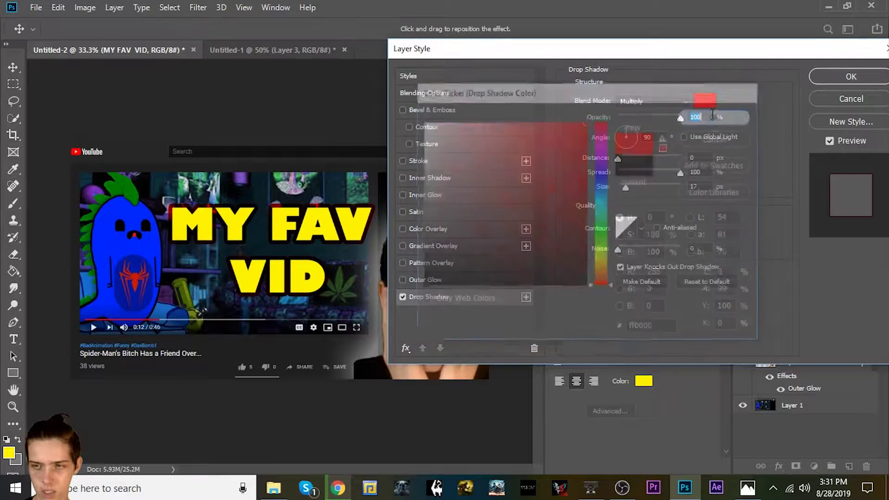
Step: Set the shadow to Normal blend at 24 px, apply it, and collapse the effects lists
click(674, 102)
click(666, 112)
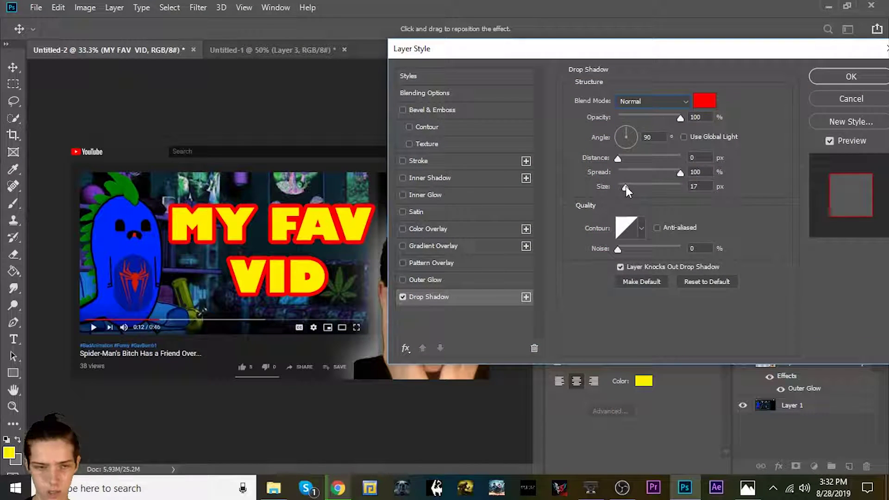
mouse_move(626, 186)
mouse_down()
mouse_move(637, 188)
mouse_move(628, 184)
mouse_up()
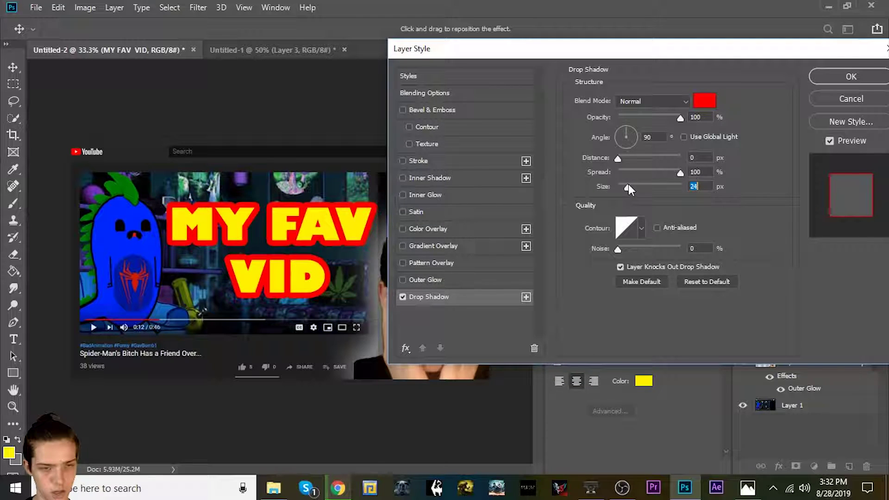
click(851, 76)
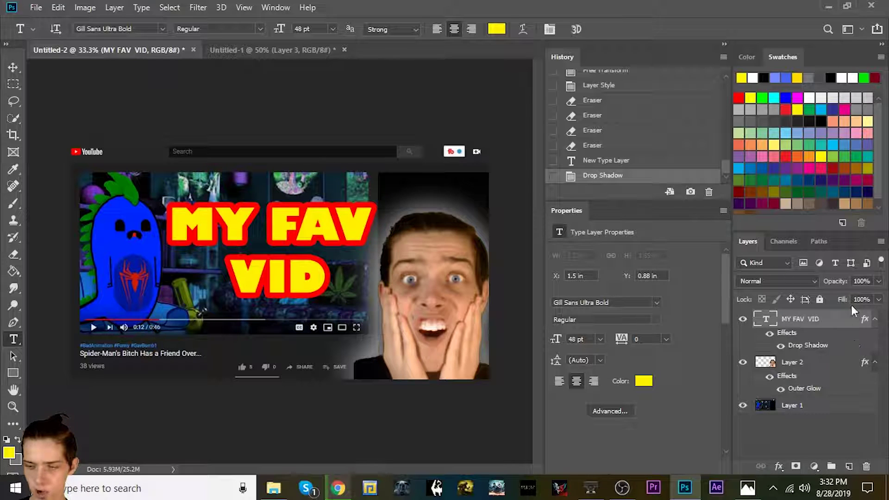
click(874, 319)
click(876, 337)
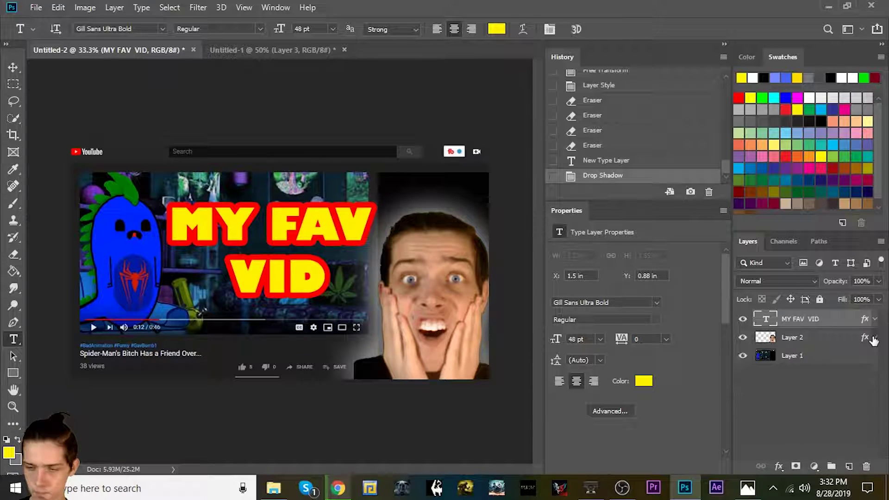
Step: In Untitled-1, zoom out, keep Layer 2 hidden and show the tulip photo on Layer 3
click(233, 50)
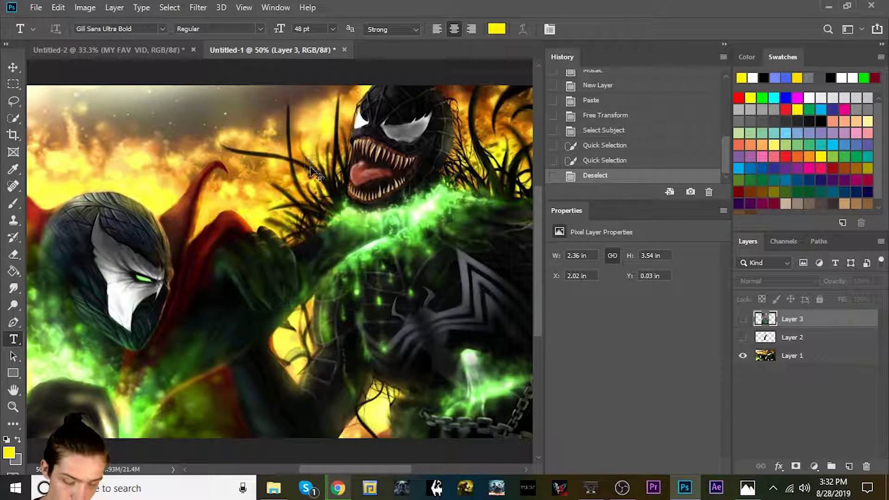
key(ctrl+minus)
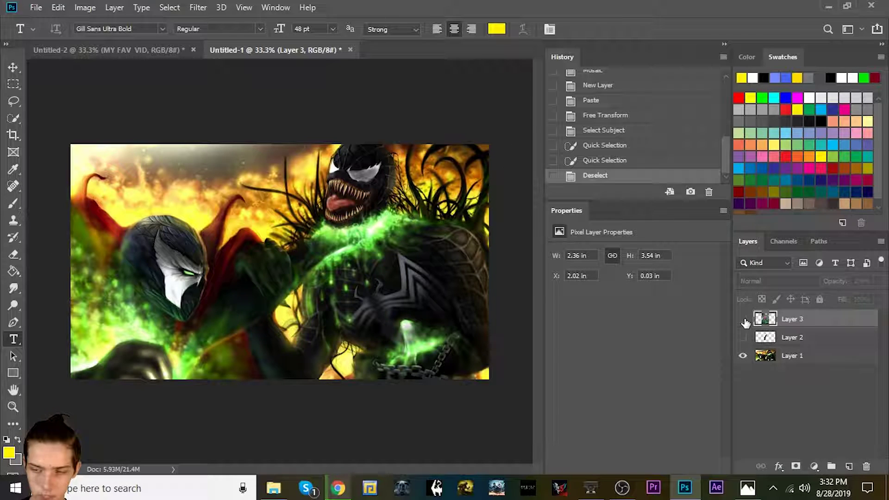
click(743, 337)
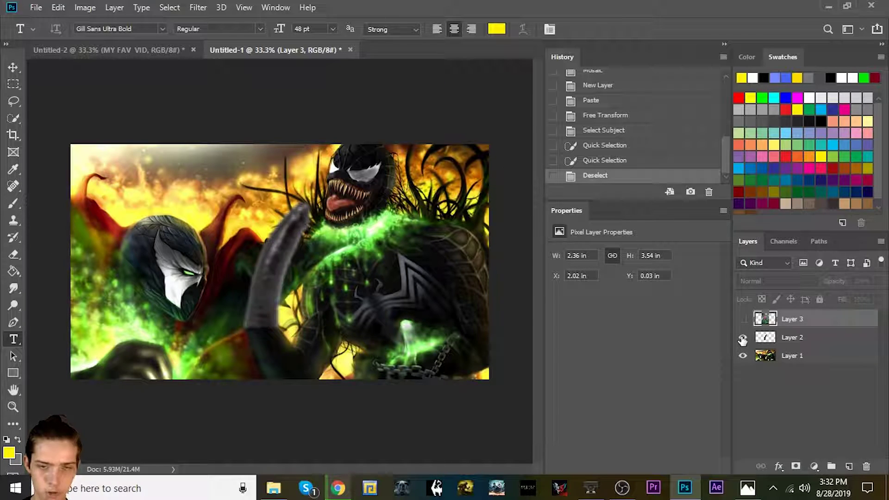
click(742, 338)
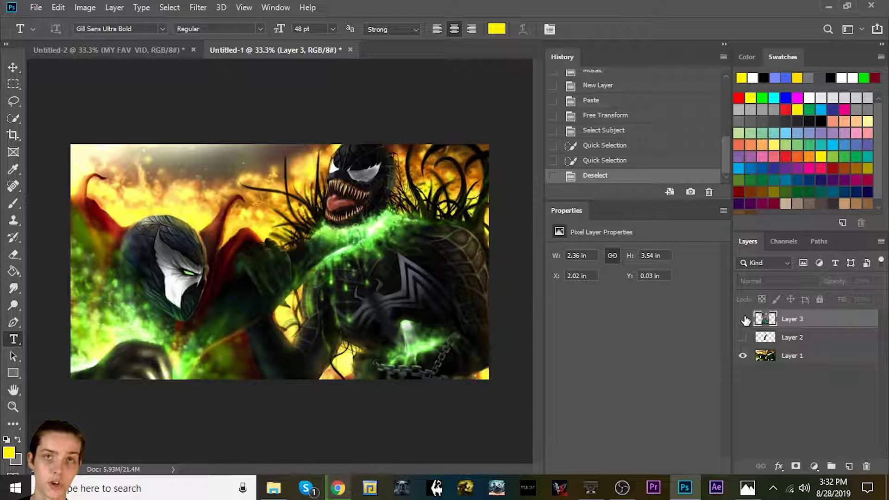
click(743, 320)
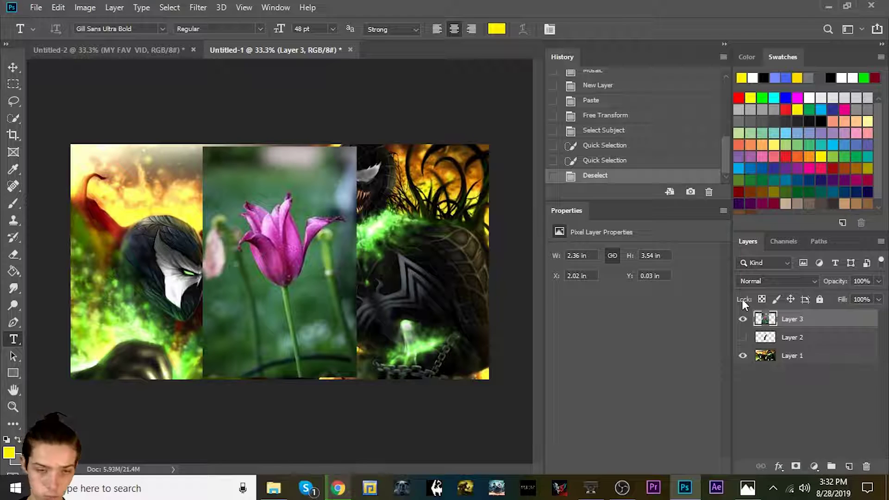
key(ctrl+t)
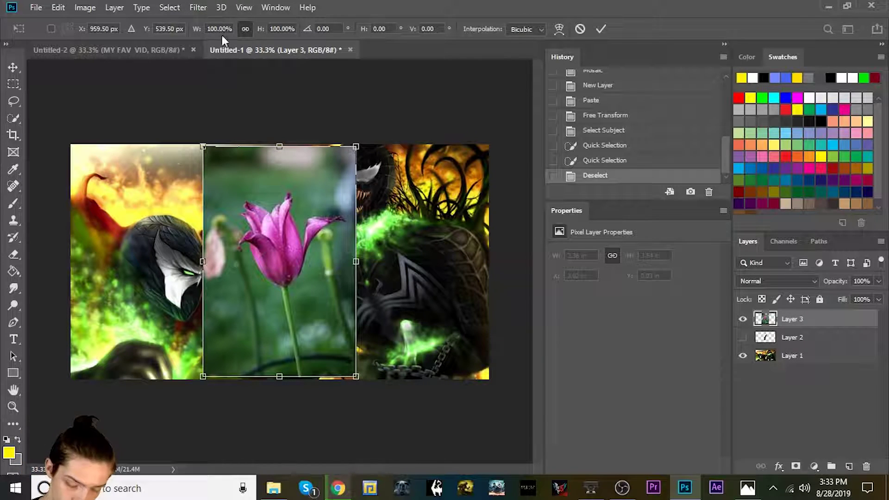
Step: Commit the tulip placement and apply an 11.1-pixel Gaussian Blur to it
key(Return)
key(t)
click(192, 6)
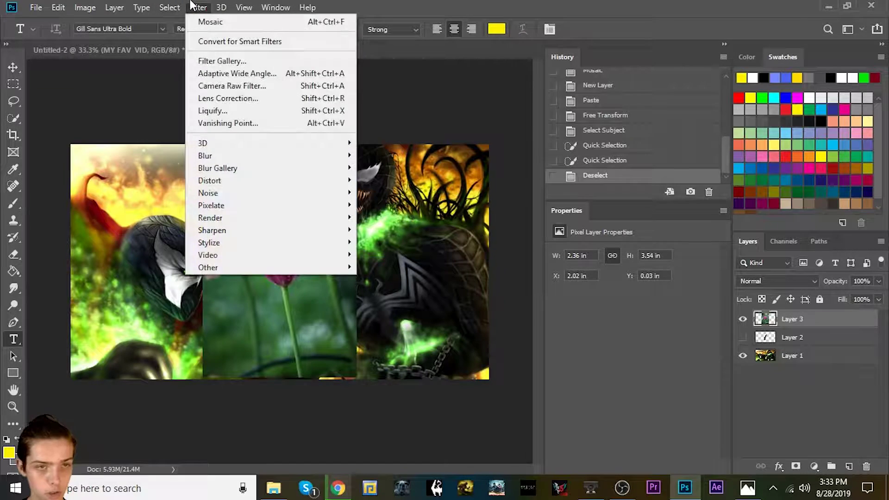
mouse_move(263, 160)
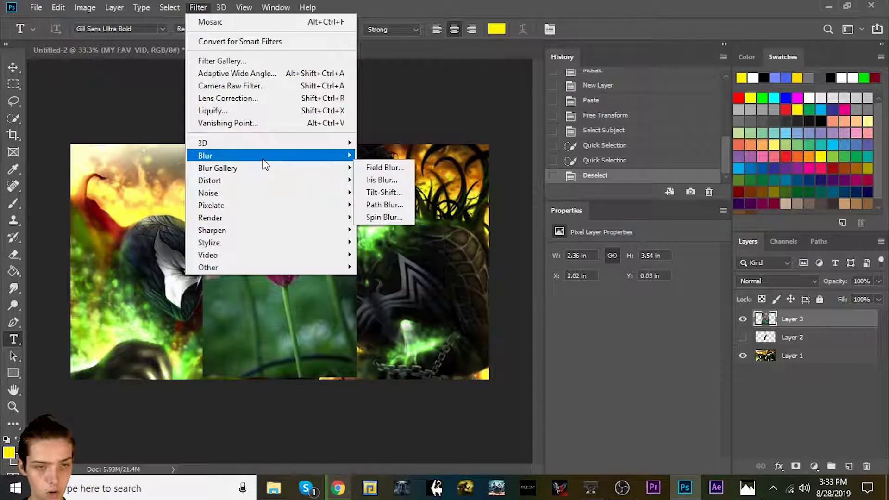
click(401, 202)
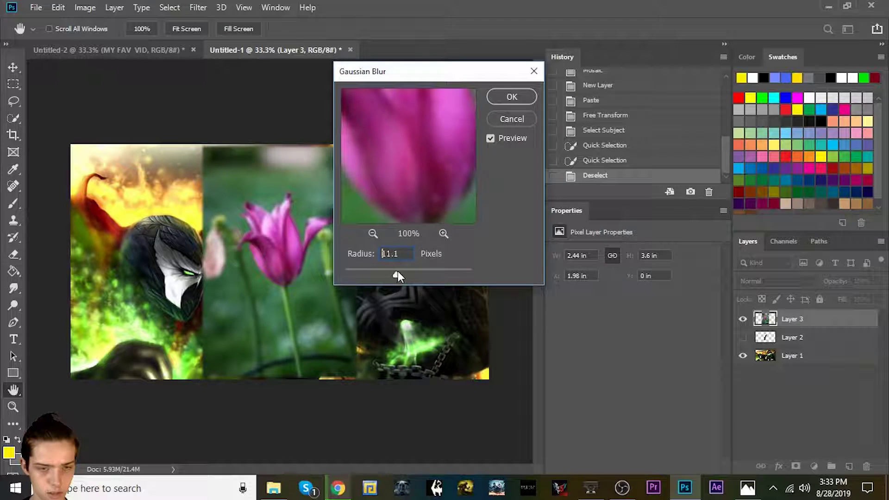
mouse_move(396, 269)
mouse_down()
mouse_move(382, 268)
mouse_move(410, 277)
mouse_move(396, 274)
mouse_up()
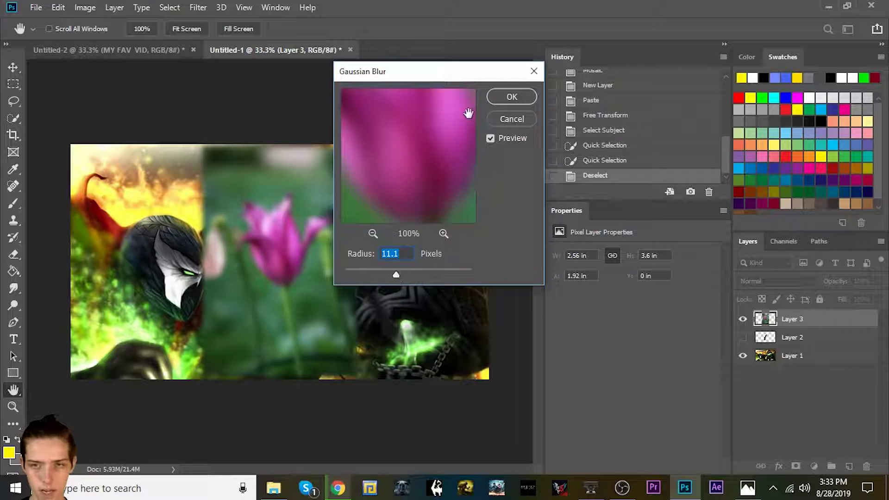
click(500, 98)
key(t)
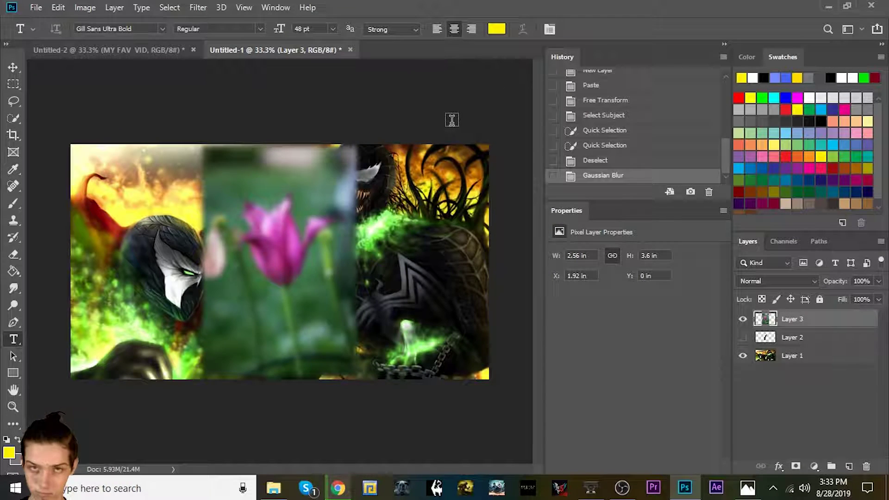
Step: Apply a Mosaic filter with 28-pixel cell size to the tulip layer
click(194, 10)
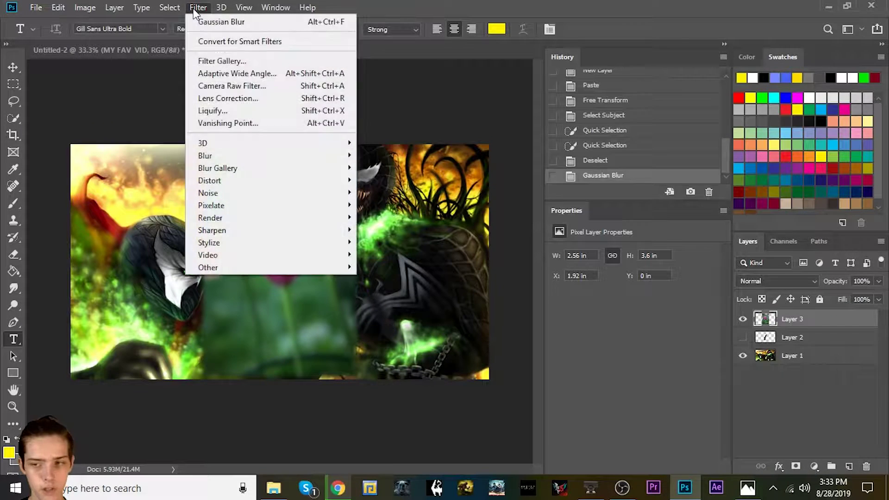
mouse_move(326, 208)
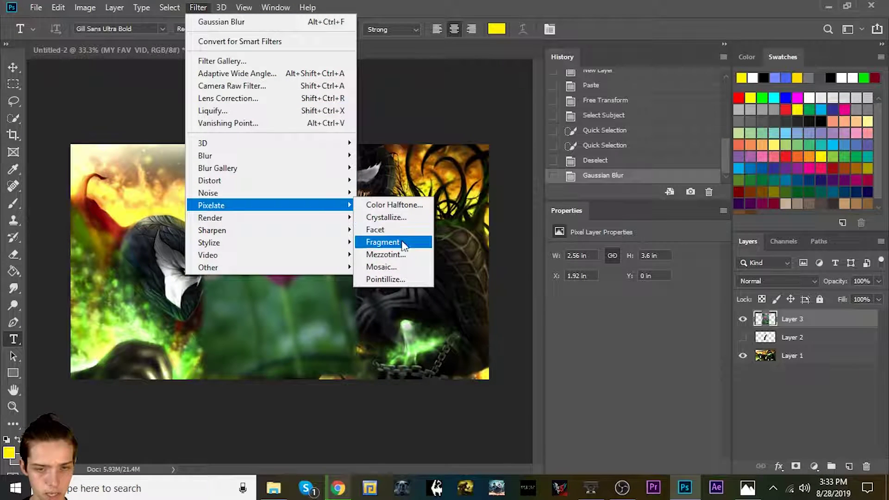
click(402, 267)
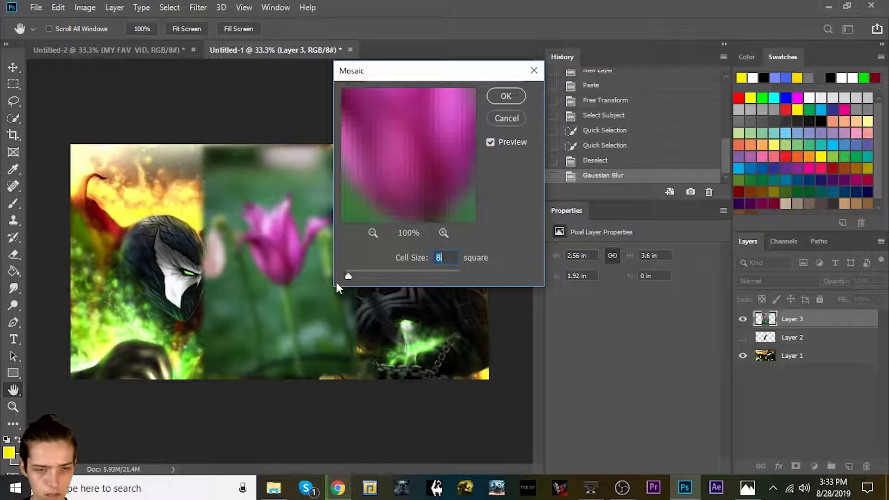
drag(349, 276, 360, 277)
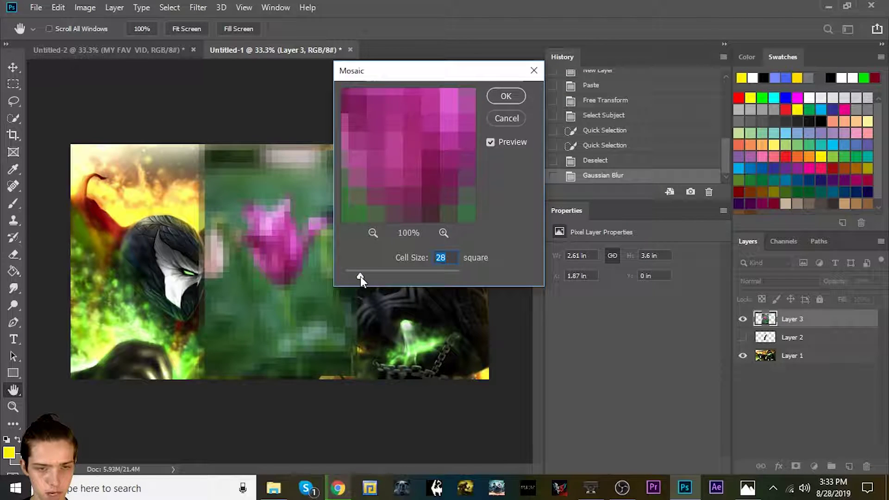
click(506, 95)
key(t)
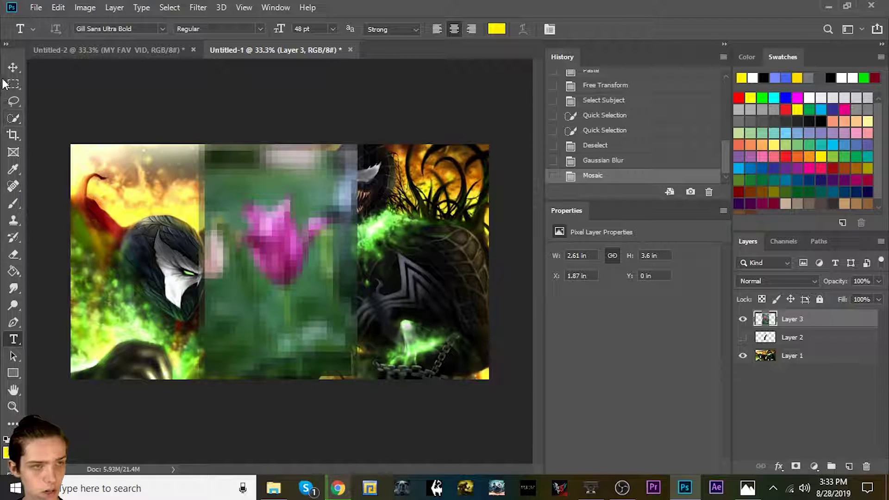
Step: Delete the tulip layer, then rotate the tentacle about 41° and move it down-right
click(12, 68)
key(Delete)
key(ctrl+t)
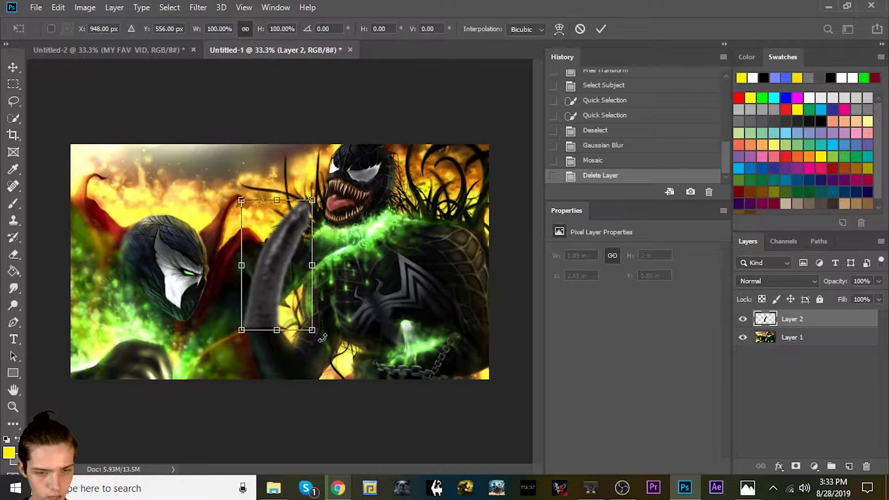
drag(318, 341, 370, 307)
drag(287, 286, 346, 381)
key(Return)
key(m)
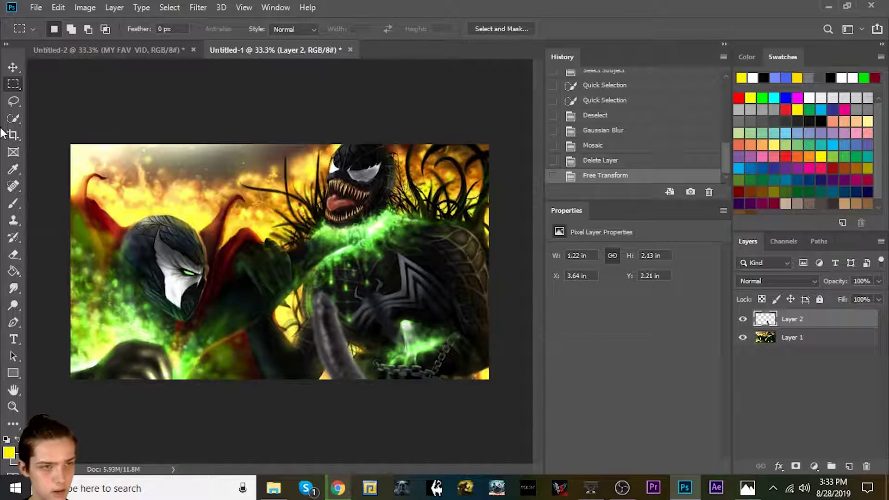
Step: Move the tentacle onto Venom, shrink it to about 80% and tilt it roughly 14° more
click(13, 67)
mouse_move(322, 360)
mouse_down()
mouse_move(353, 318)
mouse_move(341, 359)
mouse_up()
key(ctrl+t)
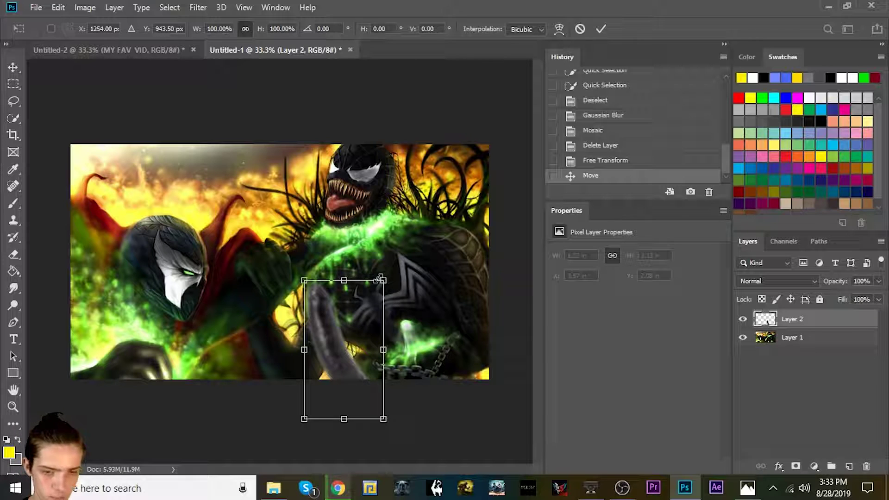
drag(380, 280, 375, 293)
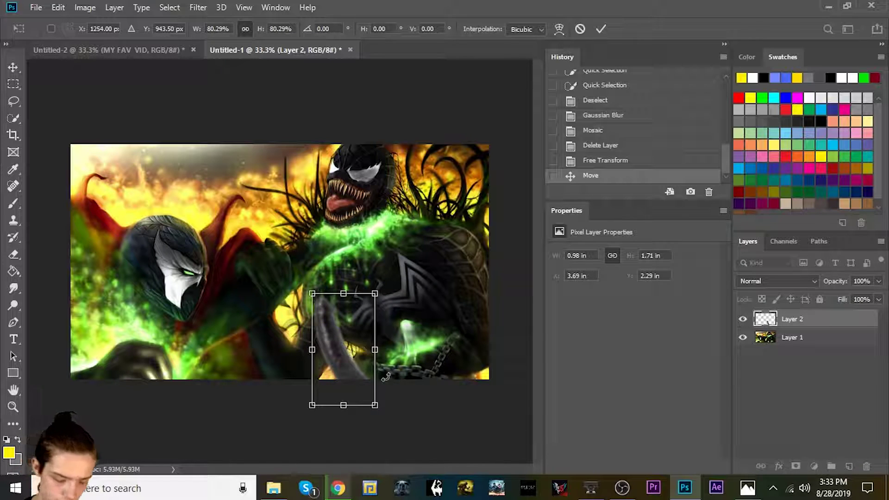
mouse_move(388, 420)
mouse_down()
mouse_move(407, 391)
mouse_move(389, 434)
mouse_up()
key(Return)
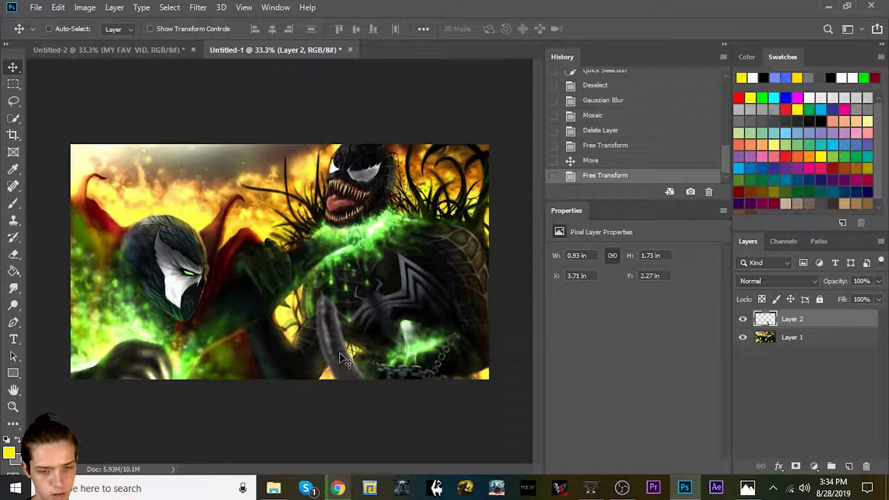
drag(347, 361, 362, 356)
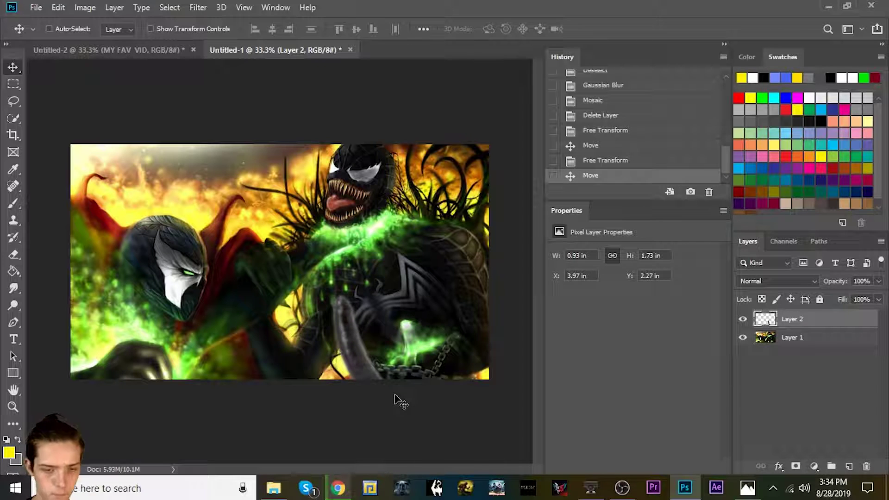
key(ctrl+t)
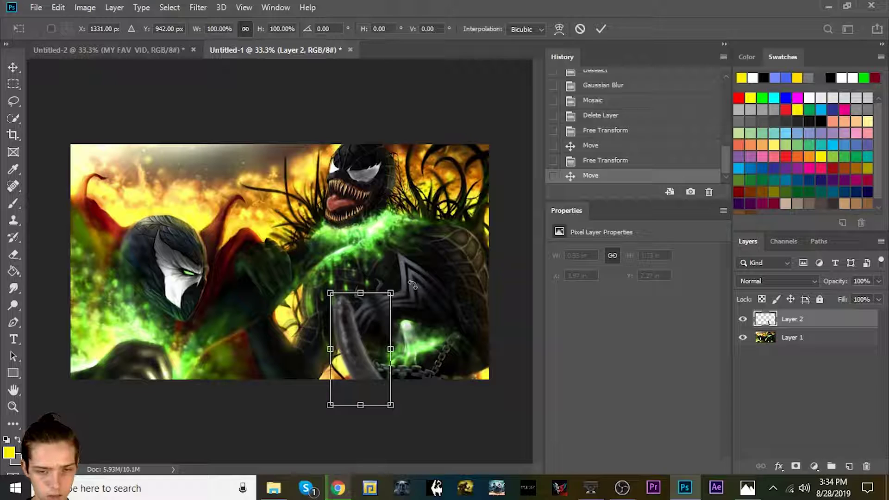
drag(412, 285, 407, 283)
key(Return)
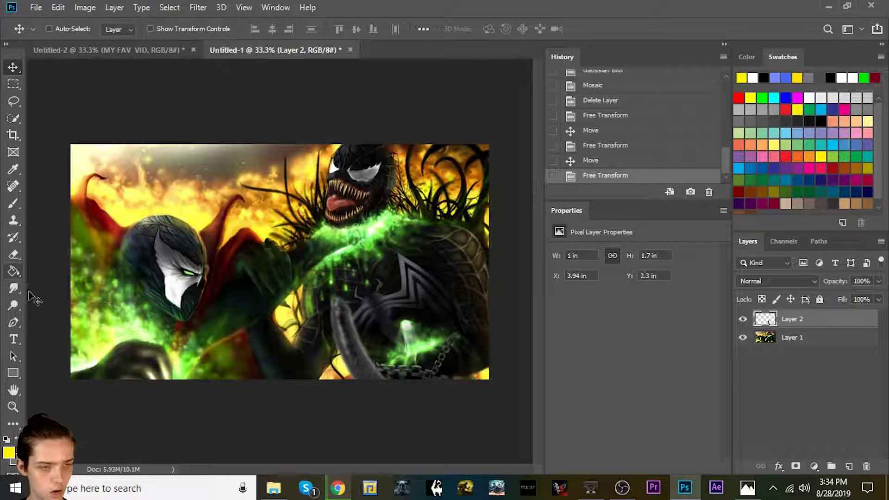
Step: Start a new text layer on the canvas and clear its placeholder text
click(14, 339)
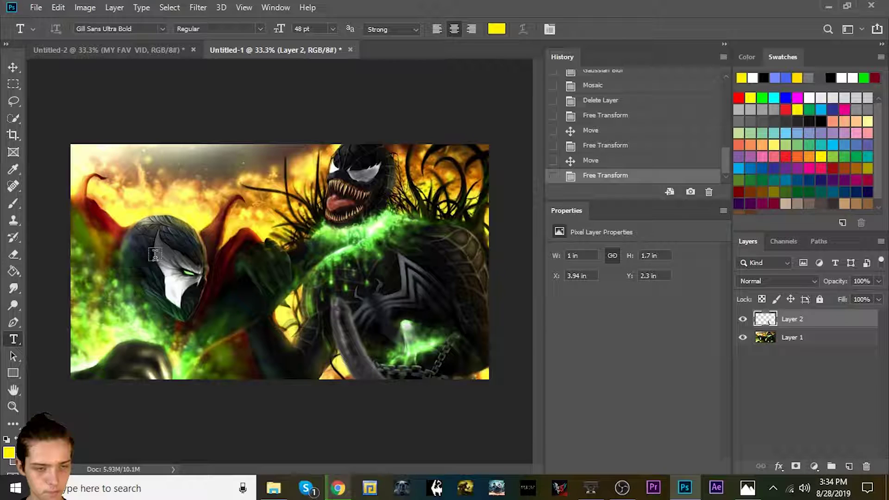
click(181, 238)
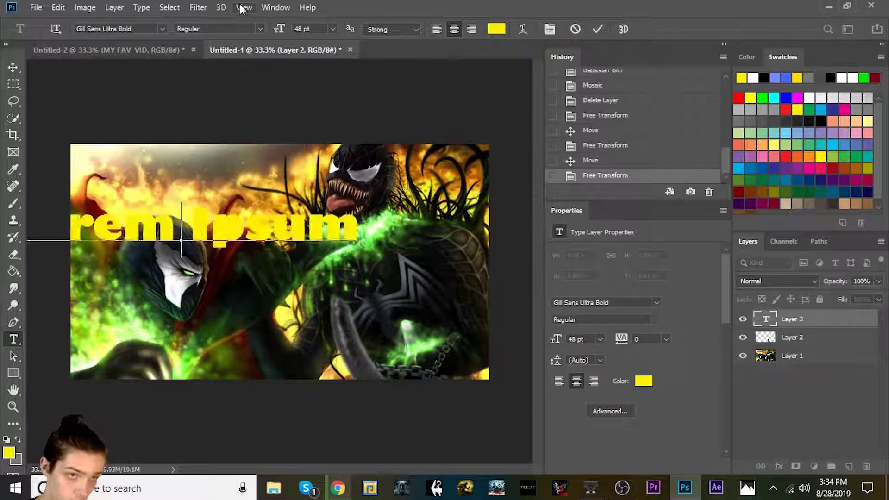
key(BackSpace)
Step: Scroll through the font family list to look for a caption typeface
click(162, 29)
scroll(236, 120, up, 10)
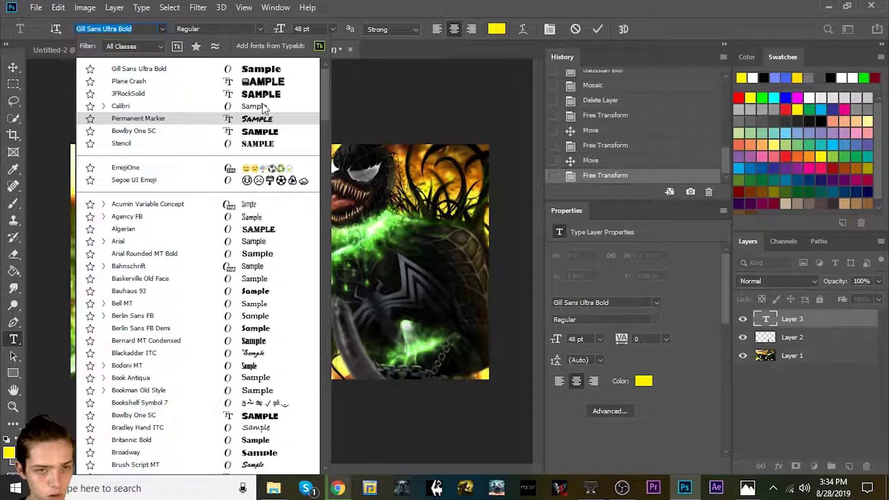
scroll(313, 120, down, 8)
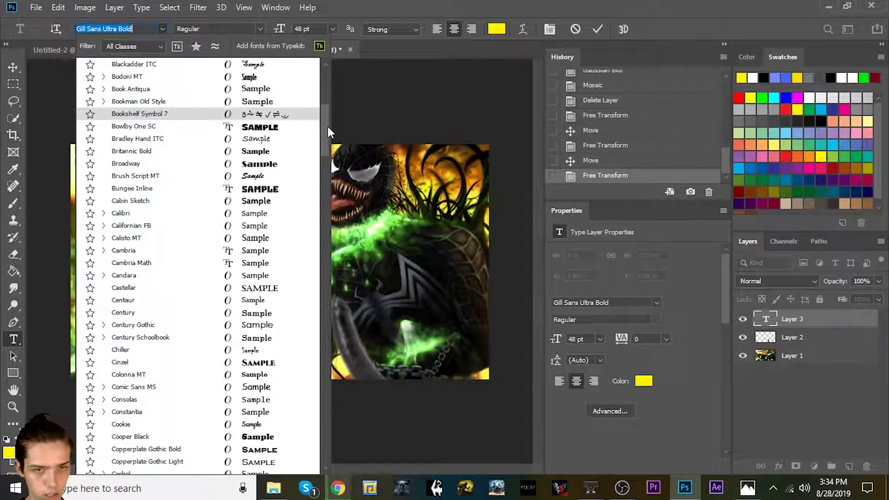
drag(327, 124, 324, 79)
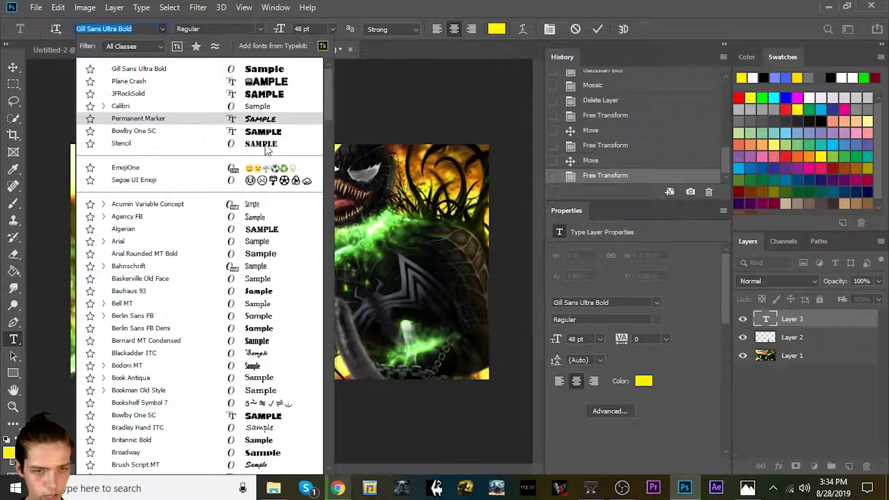
scroll(264, 323, down, 10)
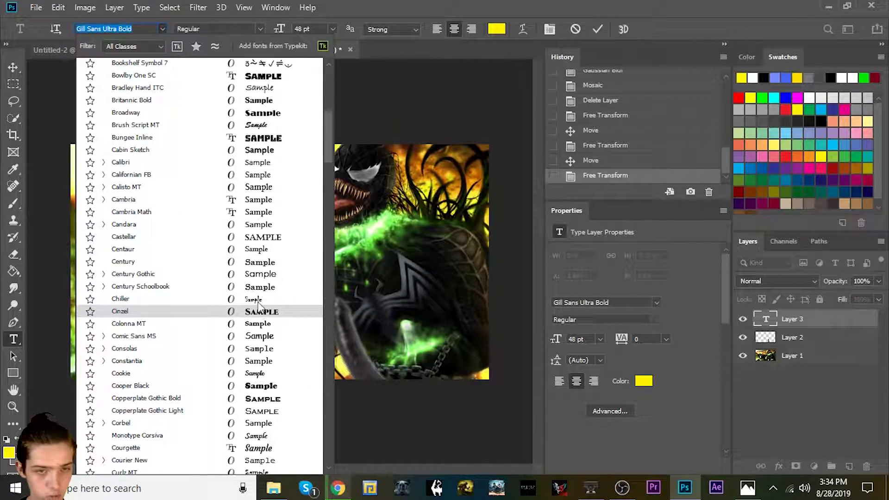
scroll(266, 297, up, 10)
scroll(271, 245, up, 2)
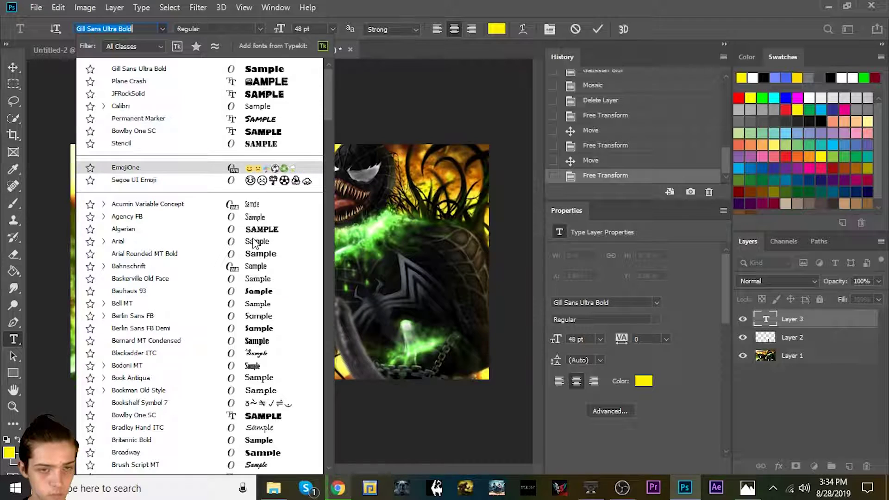
scroll(259, 185, down, 9)
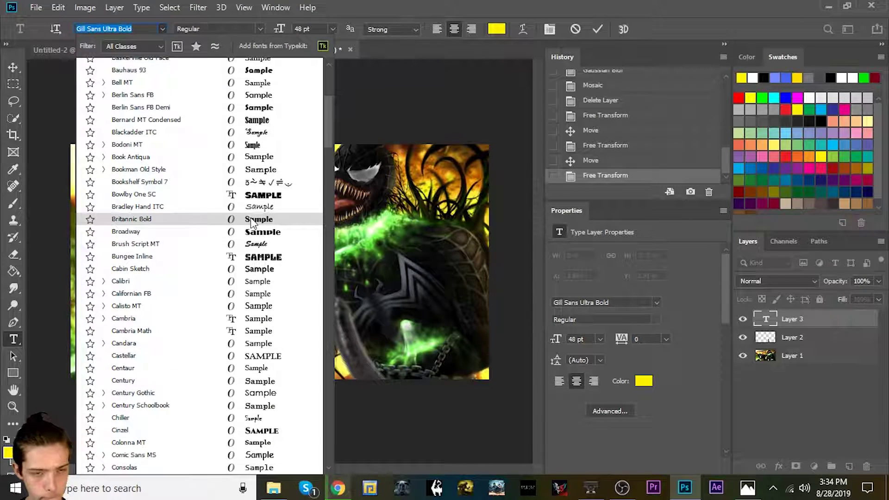
scroll(252, 223, down, 2)
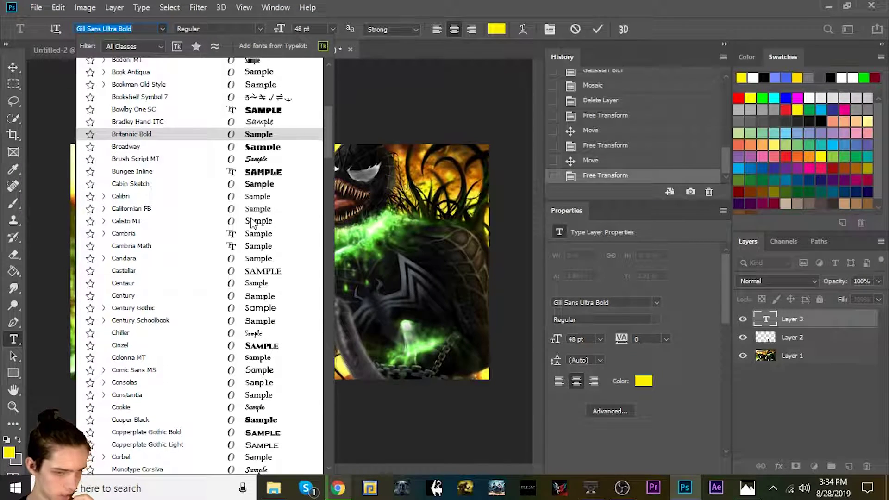
scroll(252, 224, down, 2)
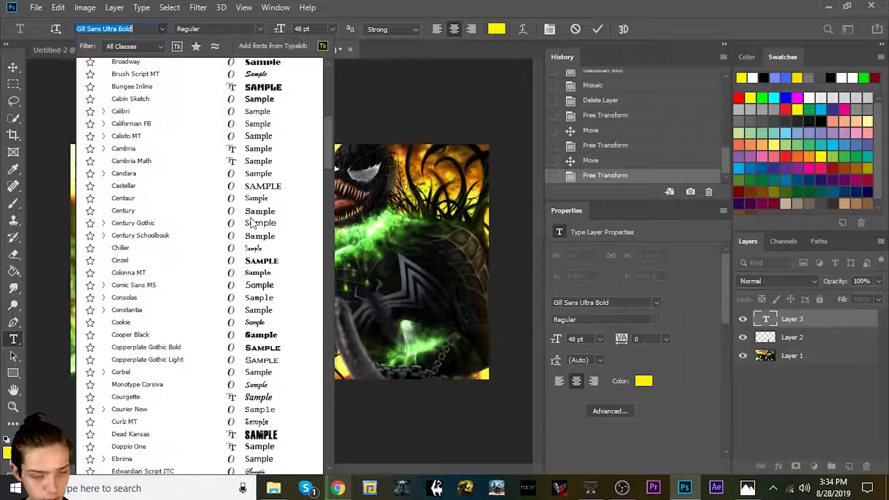
scroll(252, 224, down, 1)
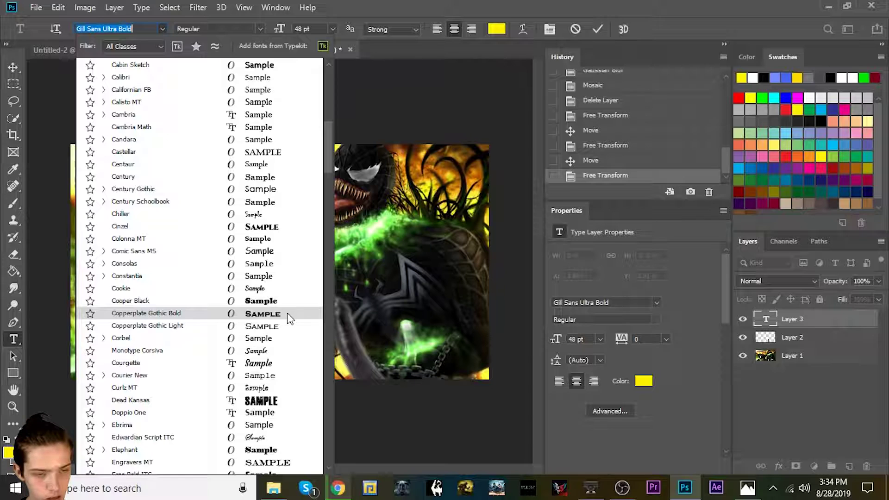
Step: Choose Copperplate Gothic Bold and type the caption 'HARDER DADDY!' on the canvas
click(146, 313)
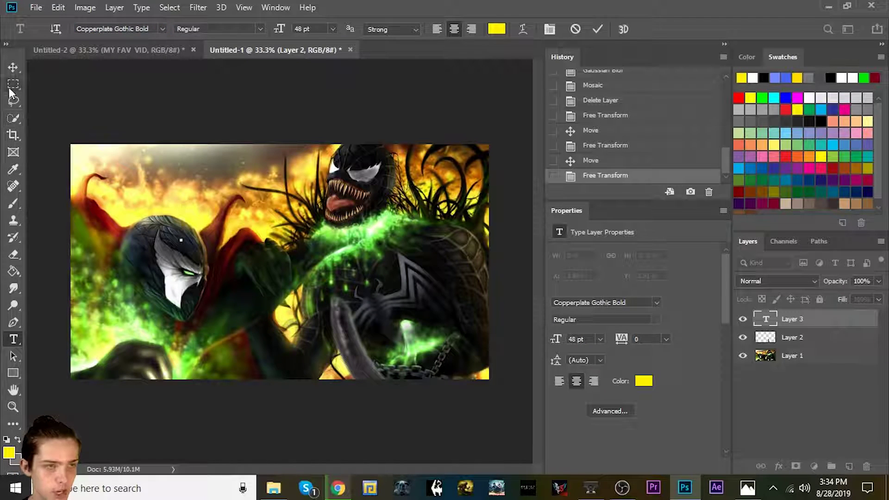
click(181, 239)
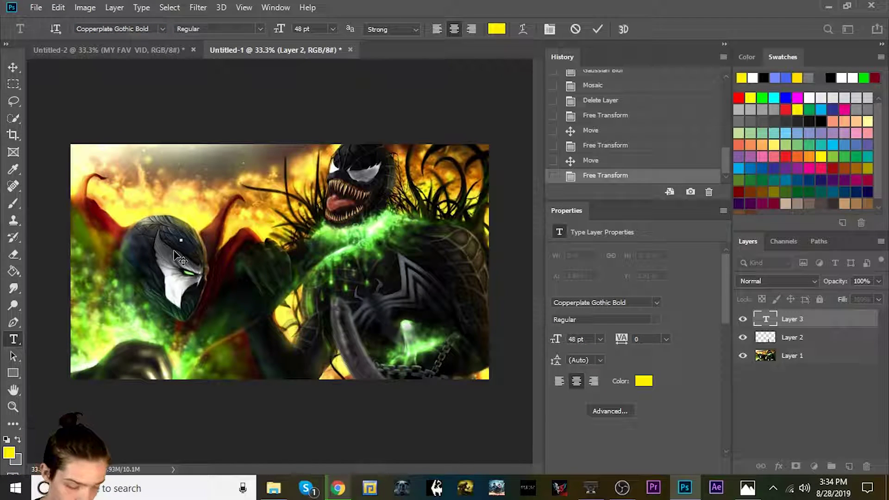
text(HAR)
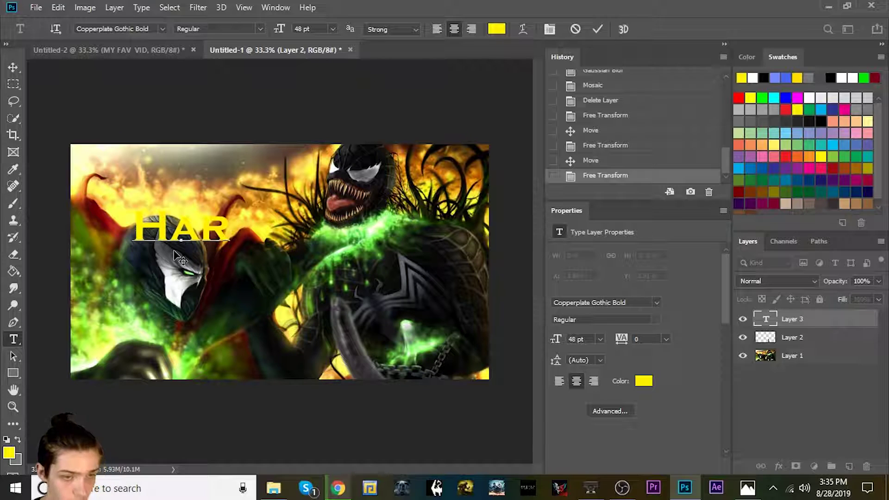
key(BackSpace)
key(BackSpace)
text(ARDER DADDY!)
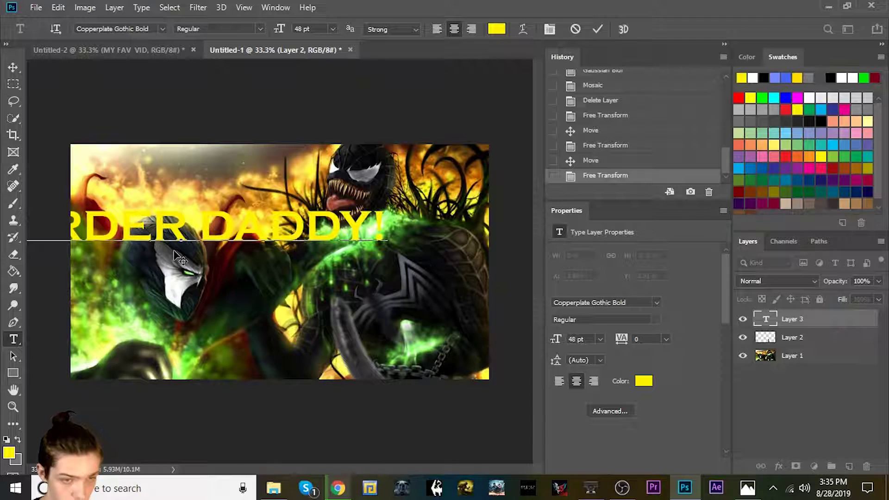
Step: Break the caption into 'HARDER' and 'DADDY!' lines and move it toward the top-left
drag(241, 288, 324, 296)
click(291, 250)
key(Return)
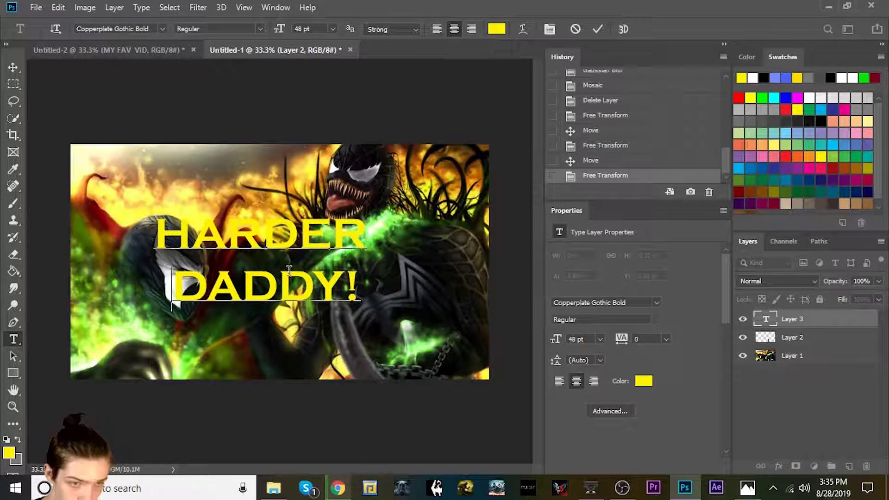
key(BackSpace)
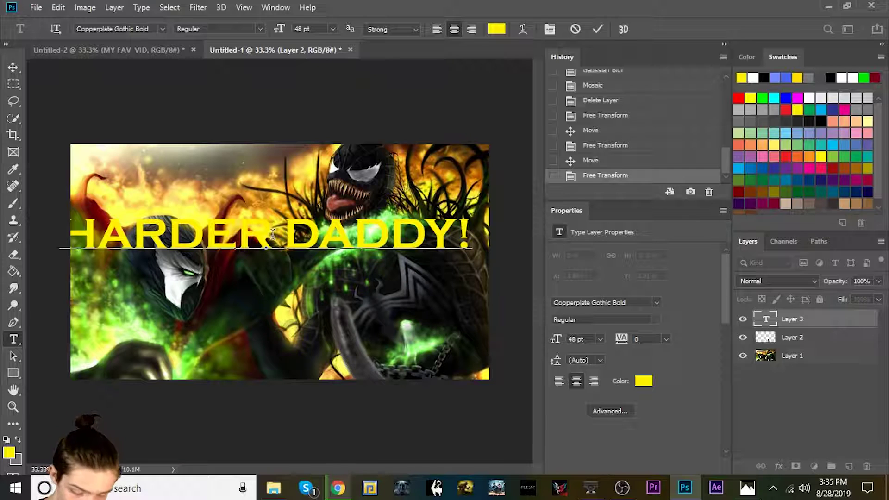
key(Return)
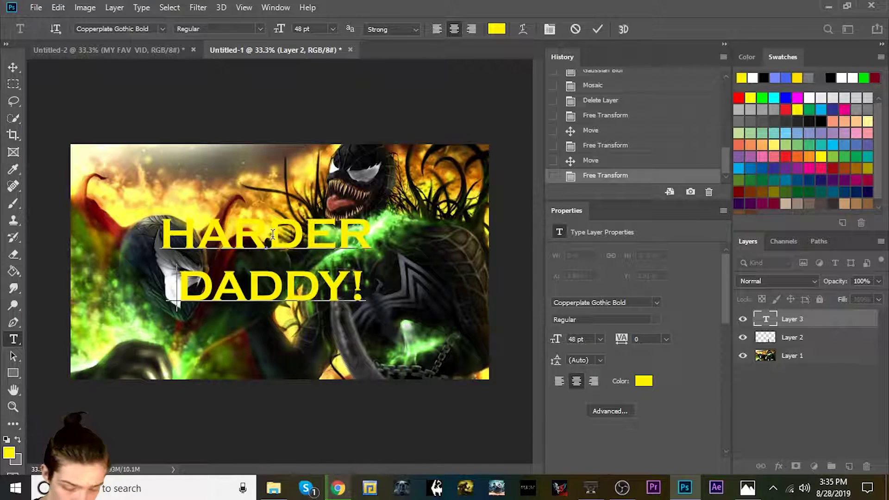
key(Delete)
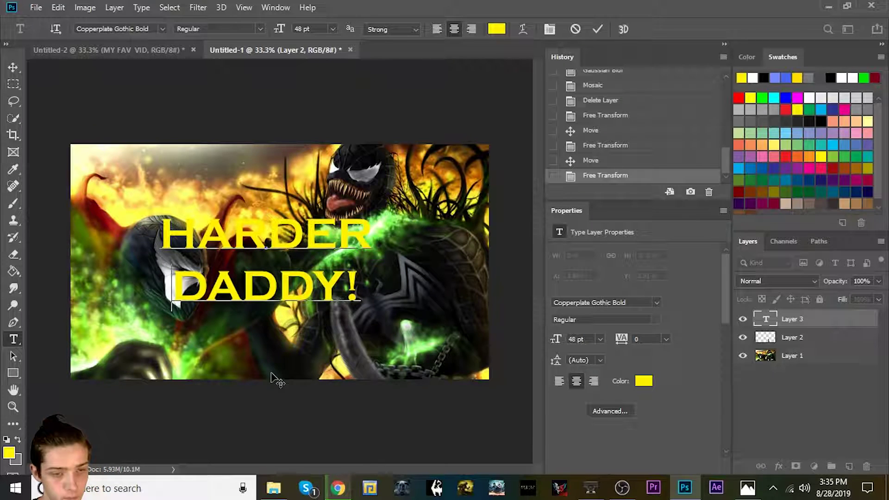
drag(274, 370, 222, 294)
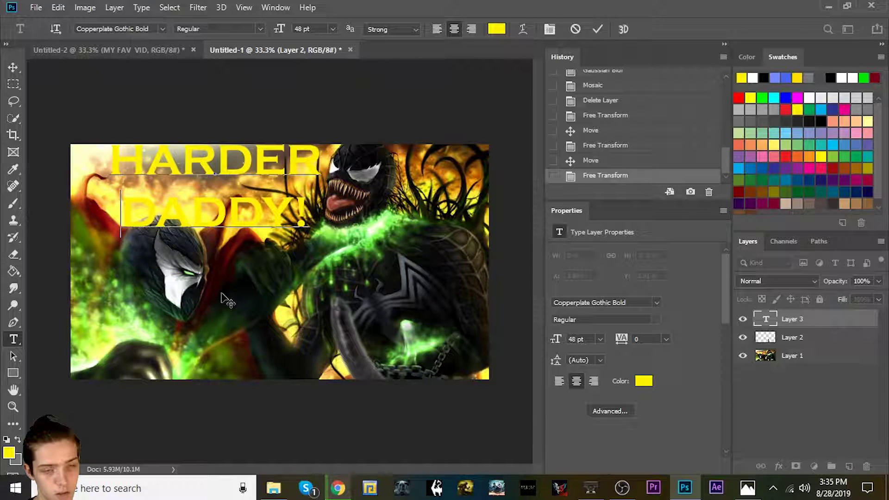
Step: Move the caption to the right middle and colour its text white (ffffff)
drag(221, 300, 389, 374)
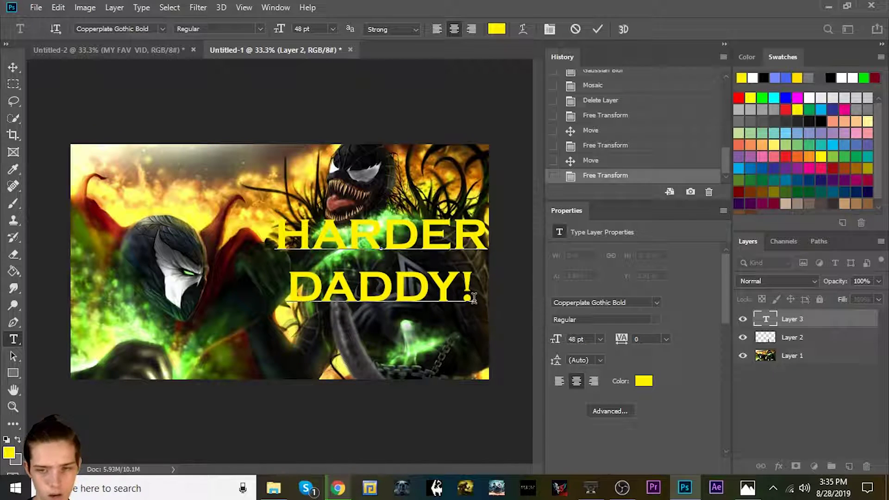
drag(477, 290, 275, 234)
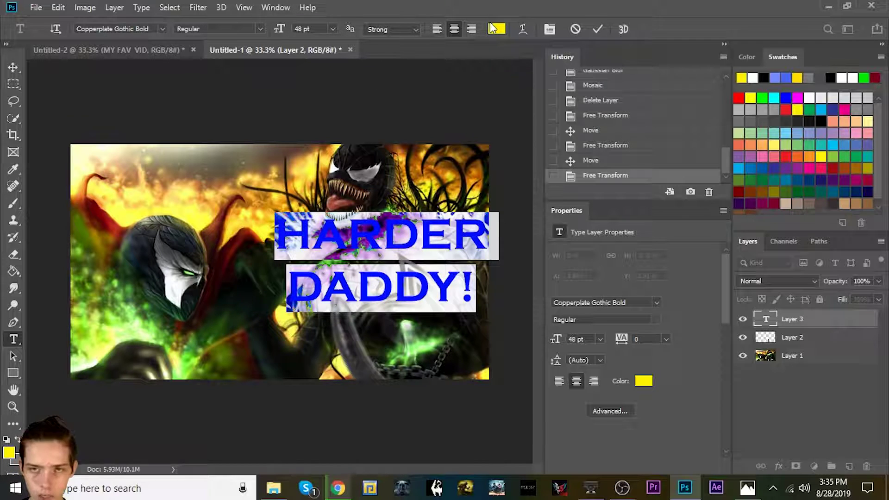
click(493, 28)
text(ffffff)
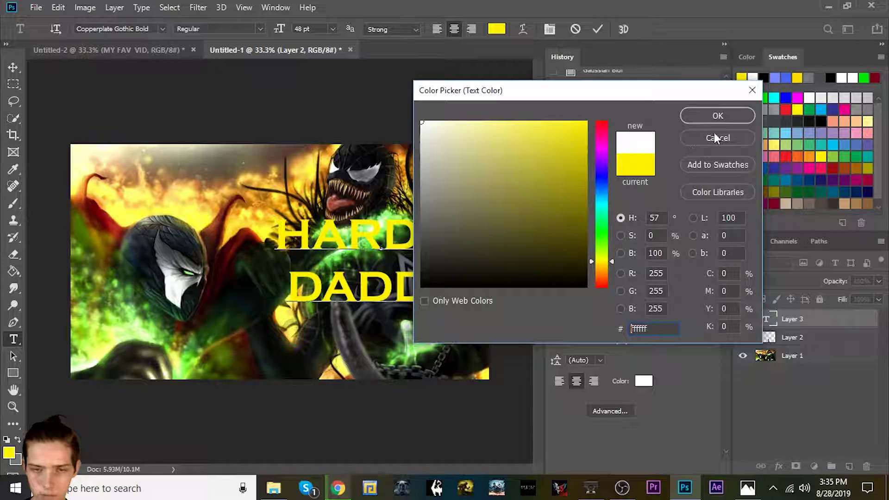
click(702, 110)
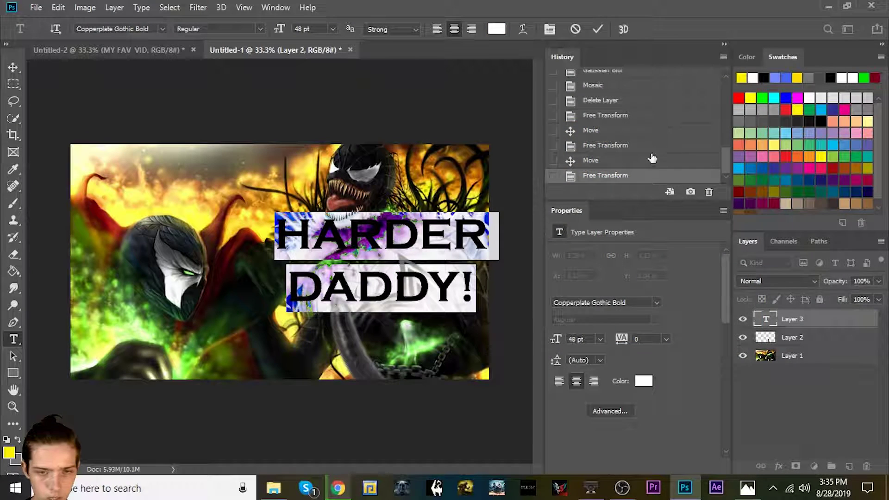
Step: Check the white text by reselecting it, then commit the caption as a type layer
click(478, 296)
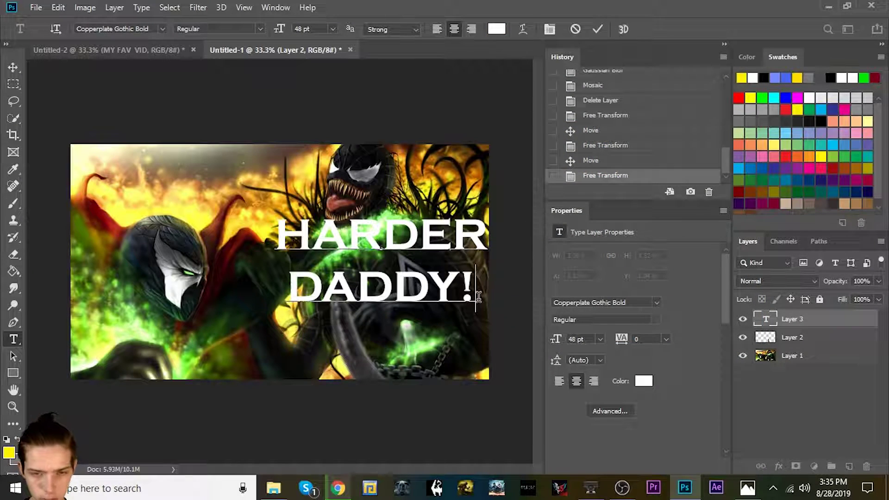
drag(478, 296, 288, 223)
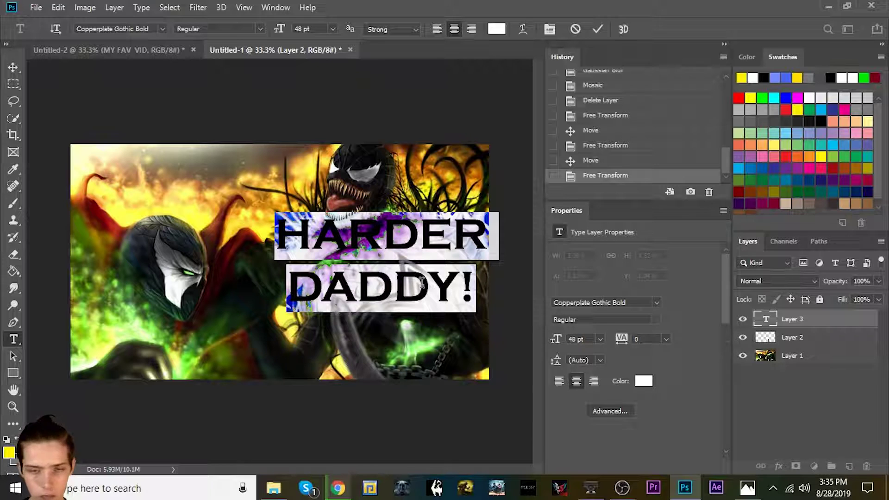
click(484, 287)
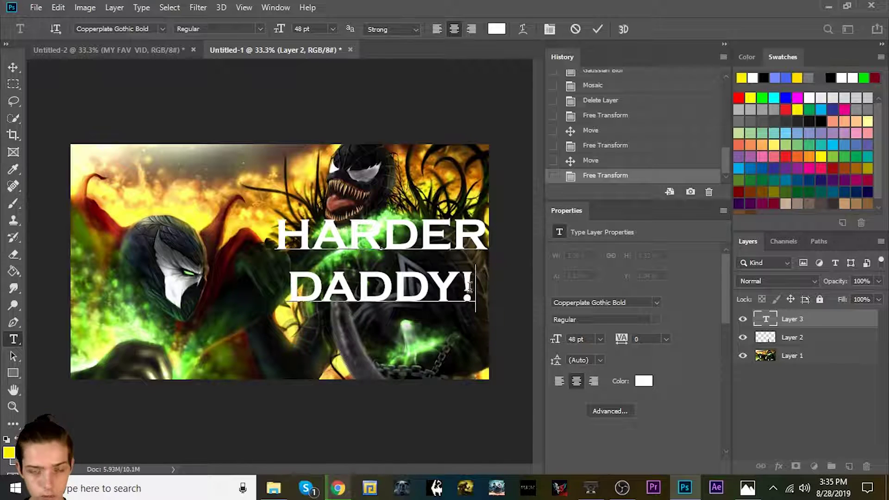
drag(462, 285, 277, 225)
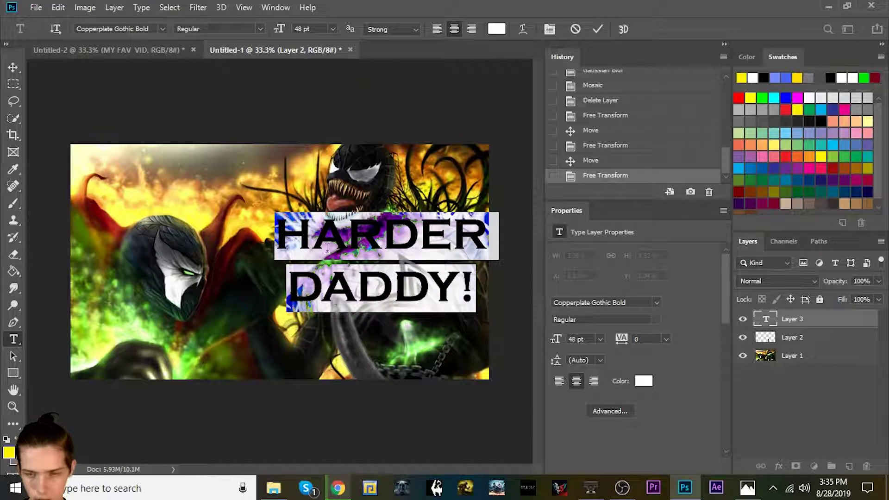
click(466, 297)
drag(460, 290, 283, 239)
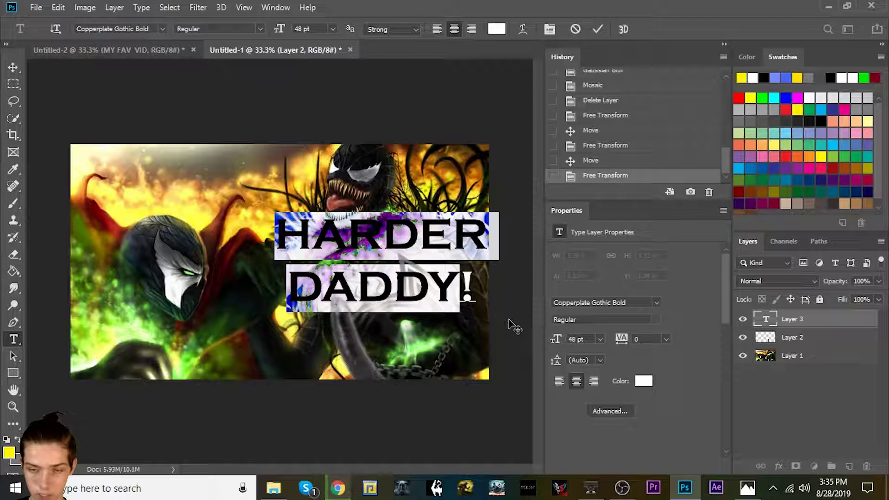
click(470, 291)
click(780, 390)
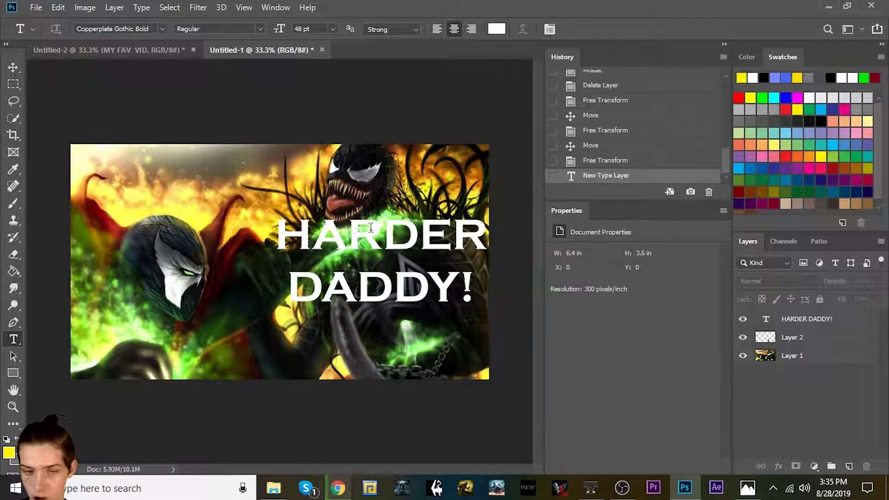
Step: Add a black Drop Shadow effect to the HARDER DADDY! layer
click(816, 321)
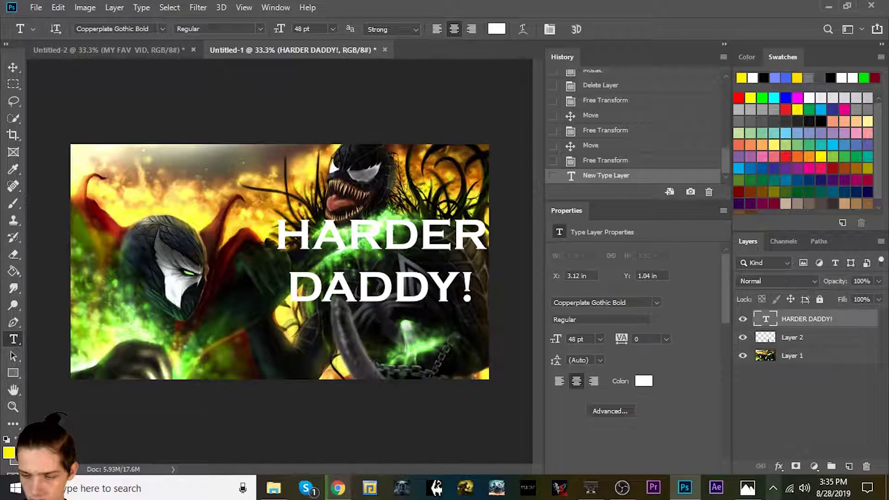
click(781, 467)
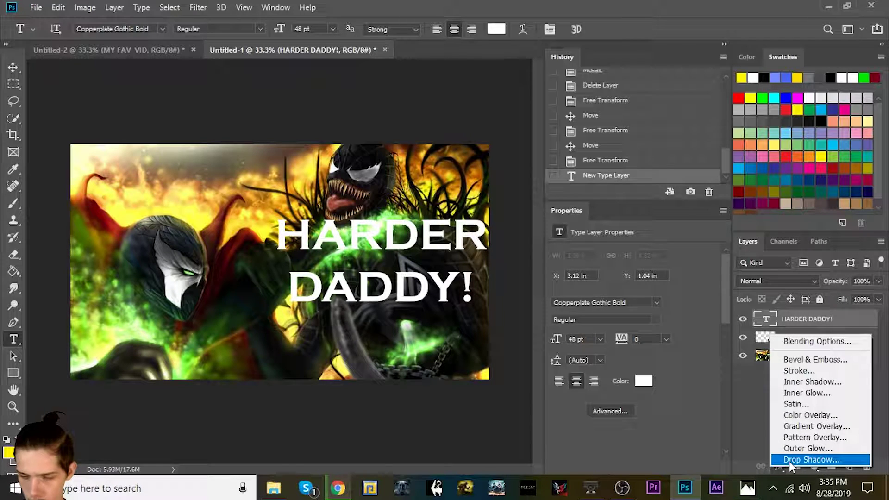
click(791, 459)
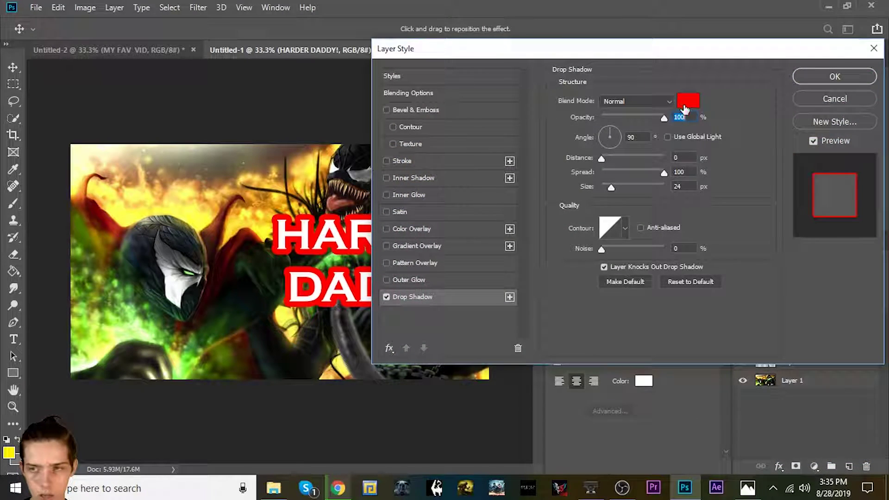
click(685, 107)
drag(565, 165, 551, 287)
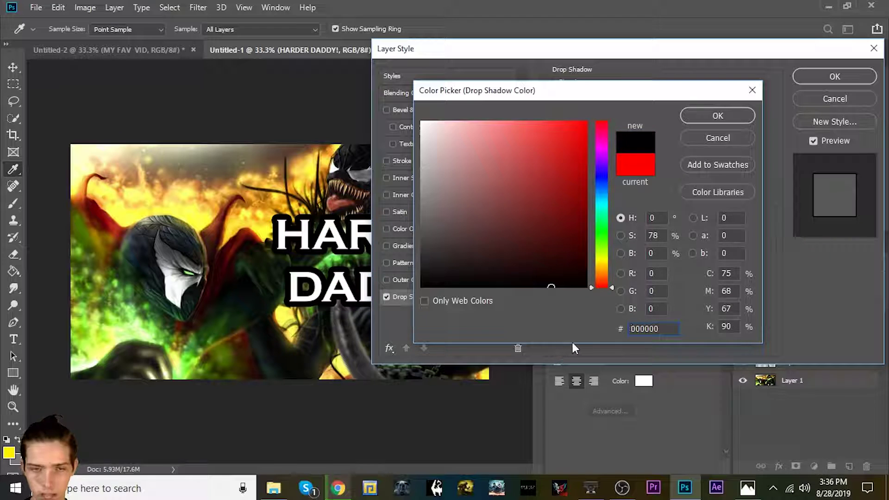
click(700, 112)
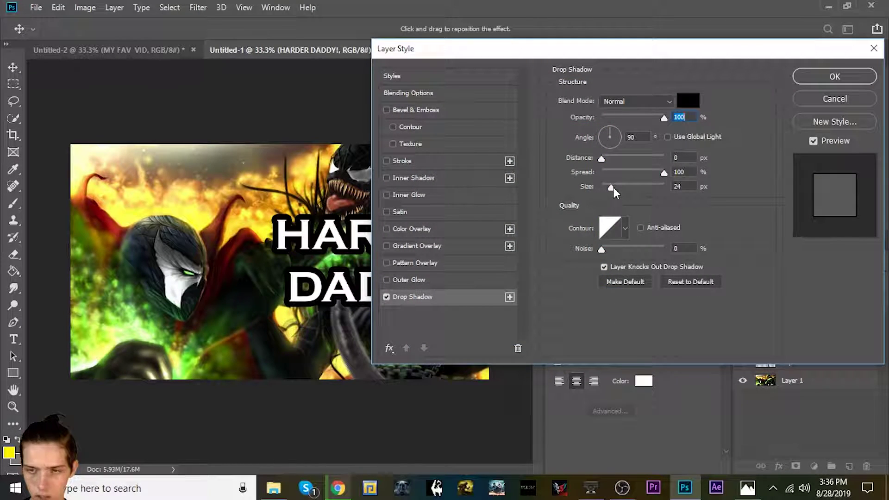
Step: Set the black shadow's spread to 100% and adjust its size into a thick outline
drag(614, 188, 610, 188)
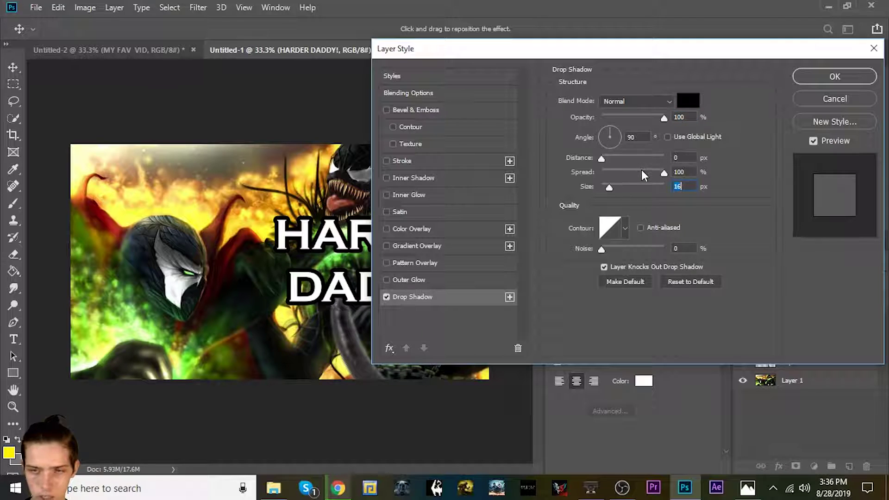
drag(663, 172, 596, 187)
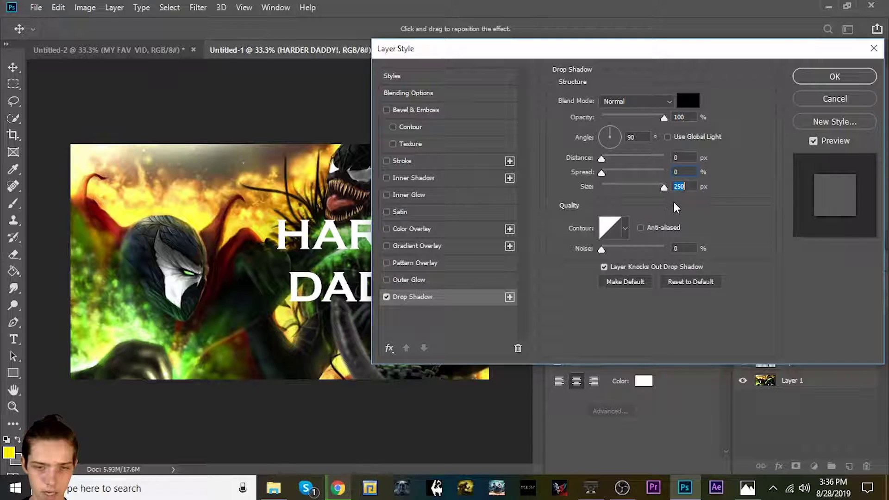
drag(601, 173, 664, 173)
mouse_move(600, 187)
mouse_down()
mouse_move(621, 190)
mouse_move(611, 188)
mouse_up()
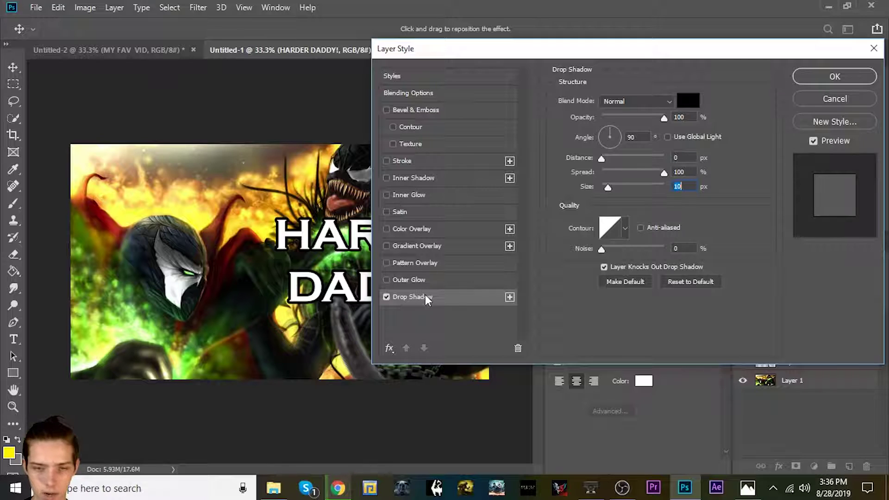
Step: Add a second Drop Shadow and set its colour to white (ffffff)
click(509, 296)
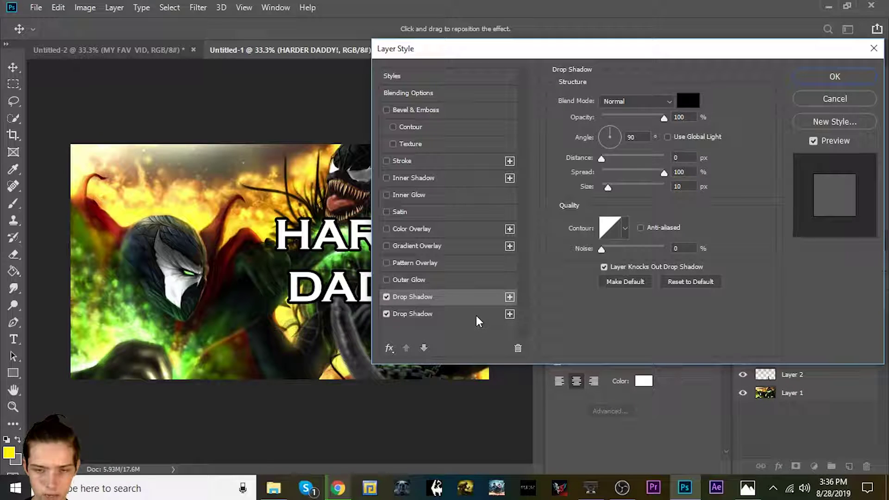
click(688, 101)
text(ffffff)
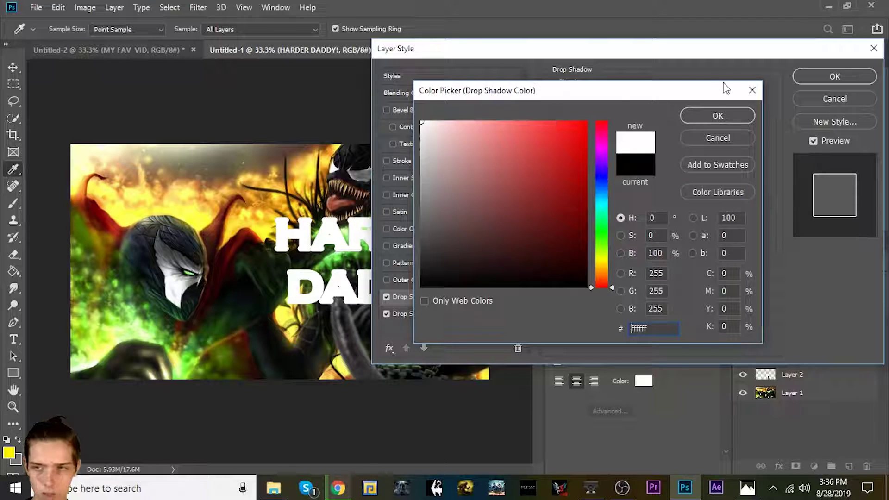
click(727, 135)
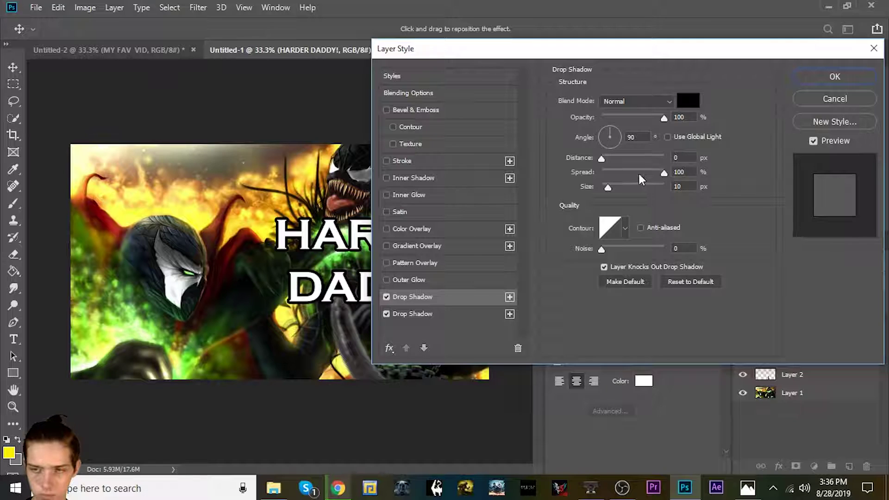
click(447, 318)
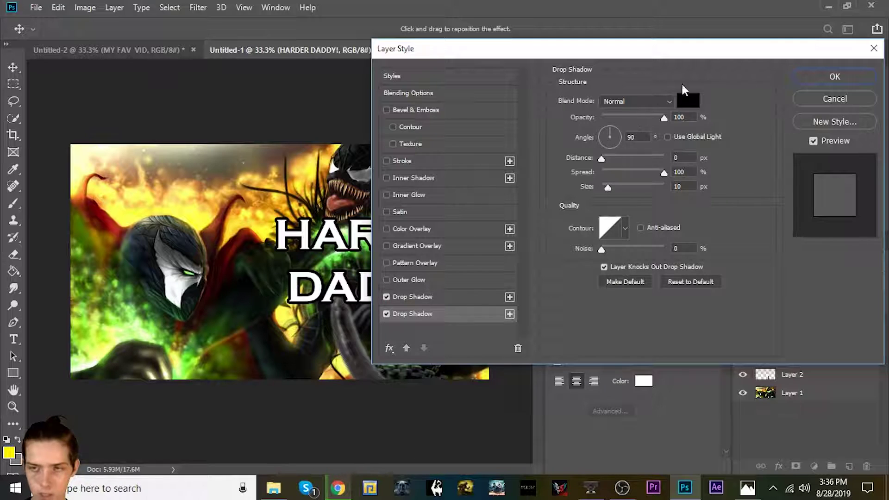
click(687, 101)
text(ffffff)
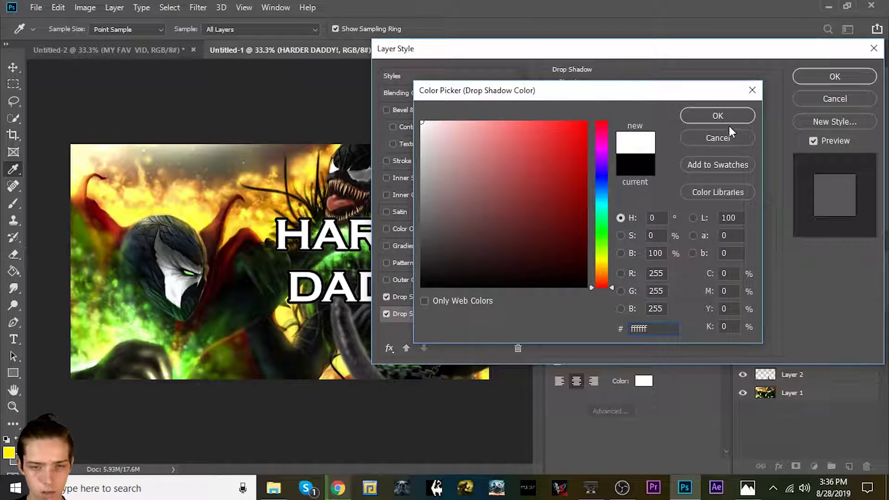
click(717, 116)
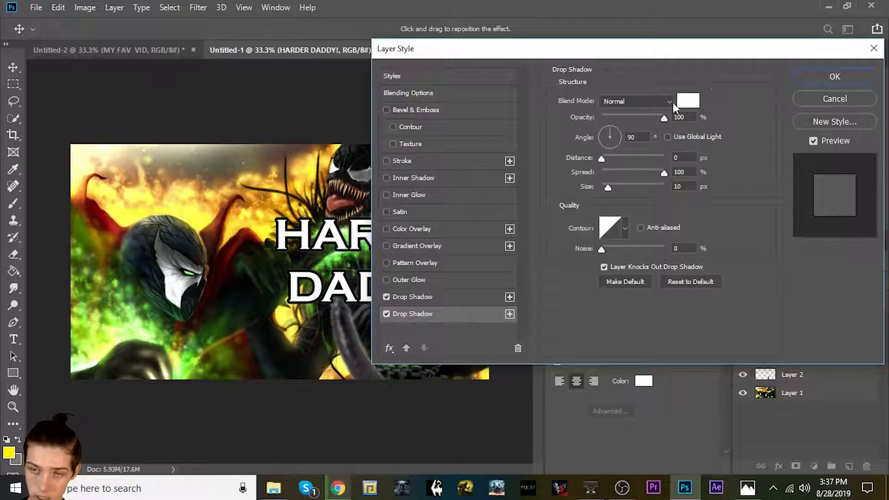
Step: Try and remove an Outer Glow, then enlarge the white shadow to widen the outline
click(426, 280)
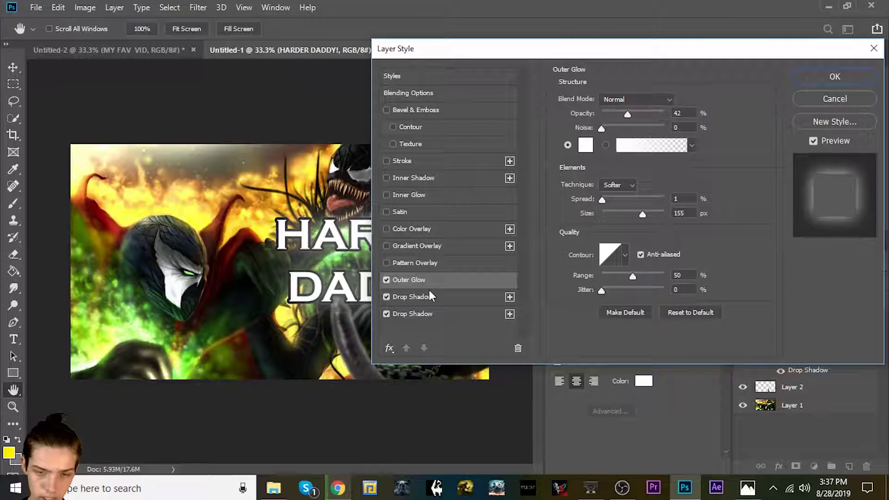
click(387, 280)
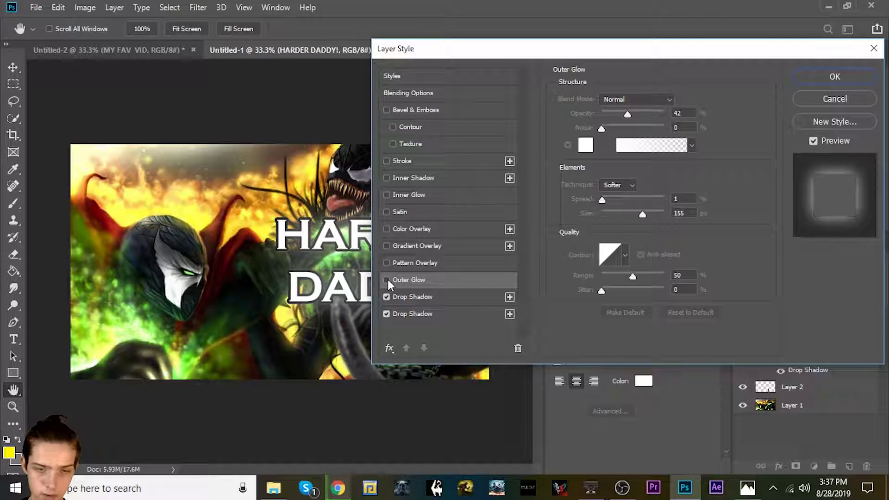
click(425, 300)
click(419, 313)
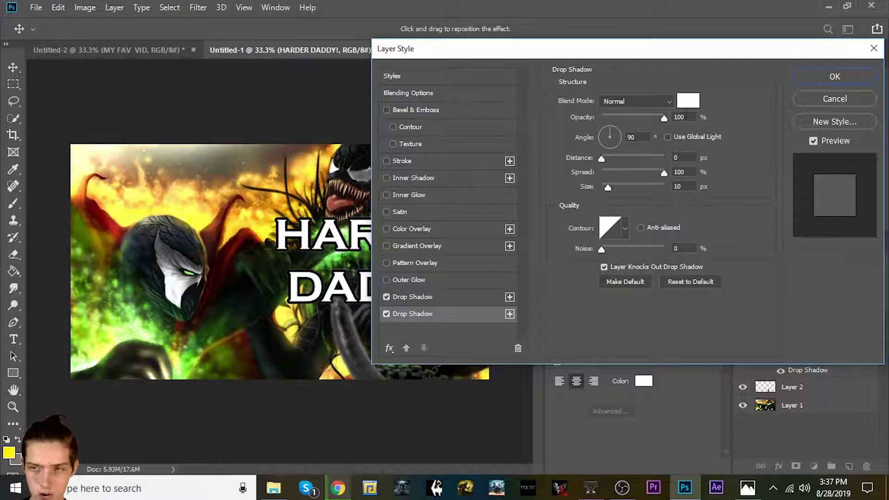
drag(608, 186, 611, 190)
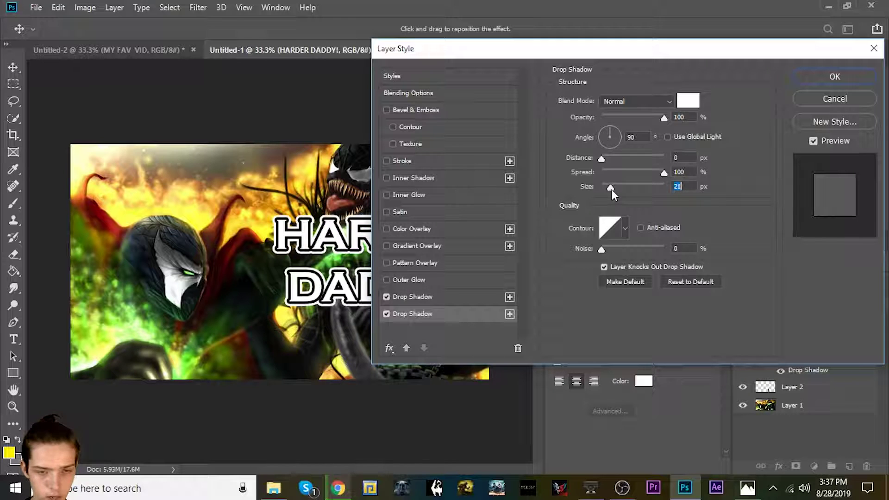
Step: Apply the layer styles and move the HARDER DADDY! caption to the upper left
click(797, 77)
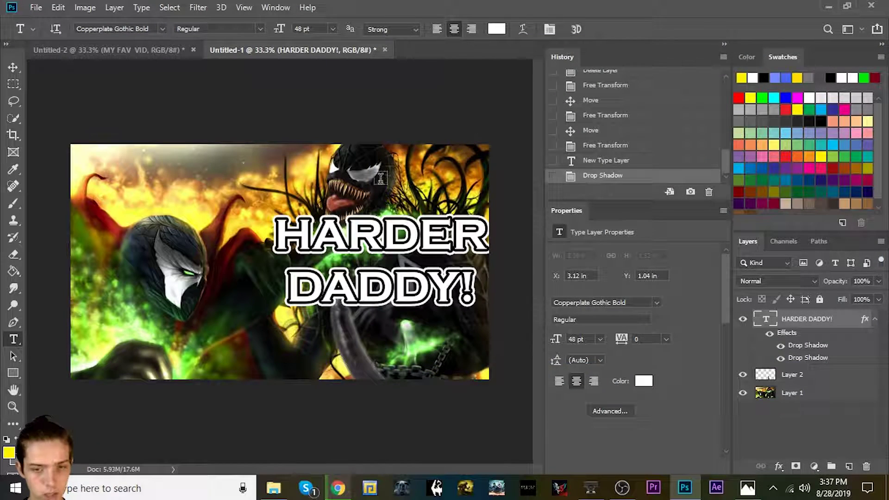
click(12, 67)
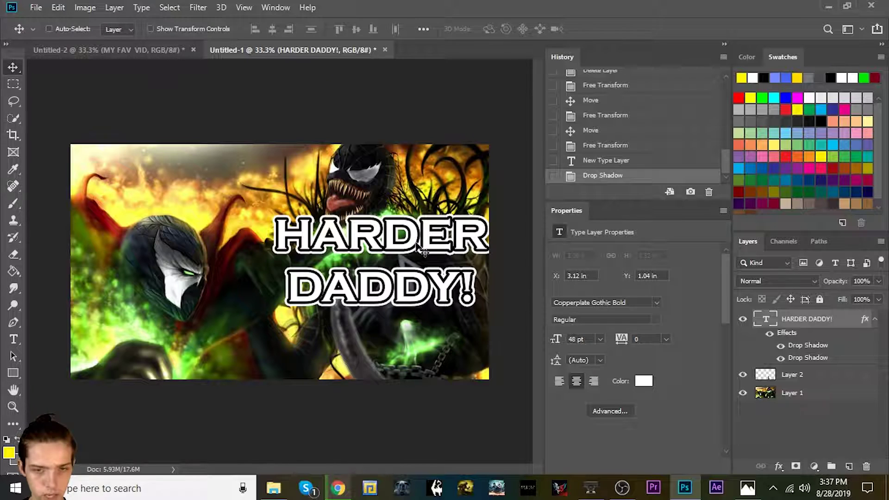
drag(415, 241, 239, 176)
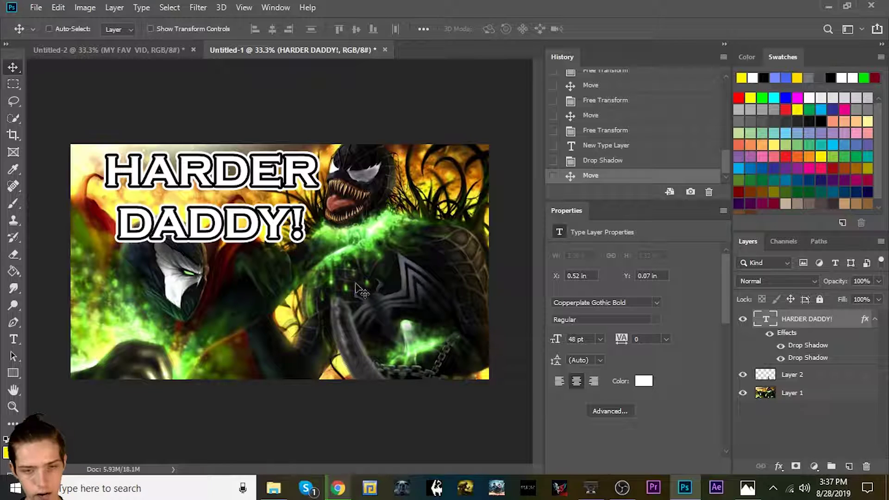
Step: Stamp all visible layers into a new merged layer with Ctrl+Alt+Shift+E
click(875, 318)
key(ctrl)
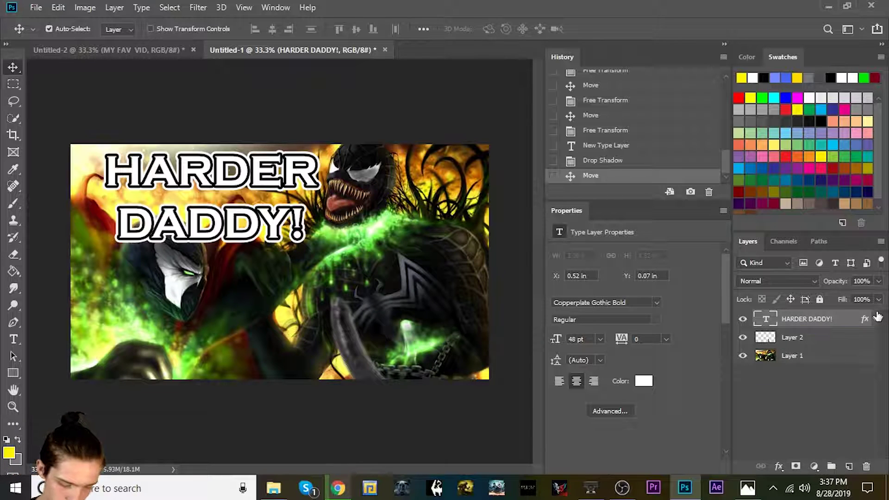
key(ctrl+shift+alt+e)
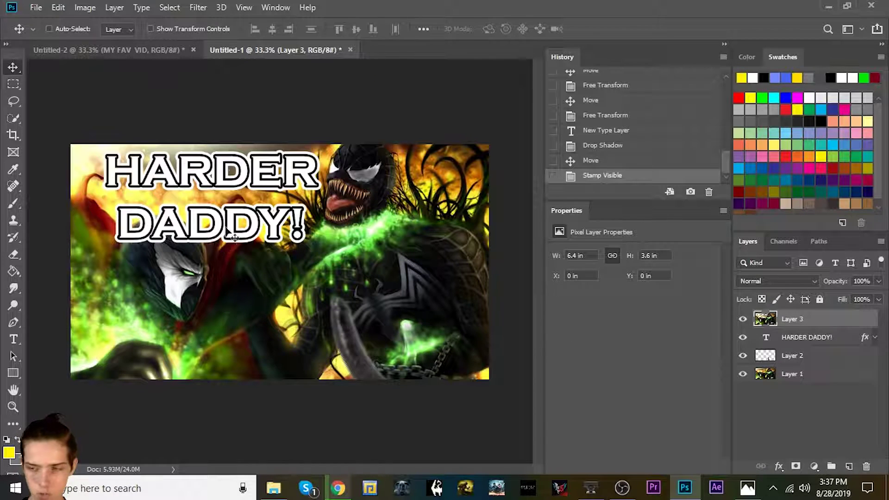
Step: Toggle the merged Layer 3's visibility to compare it with the layers below
click(744, 317)
click(744, 317)
click(744, 318)
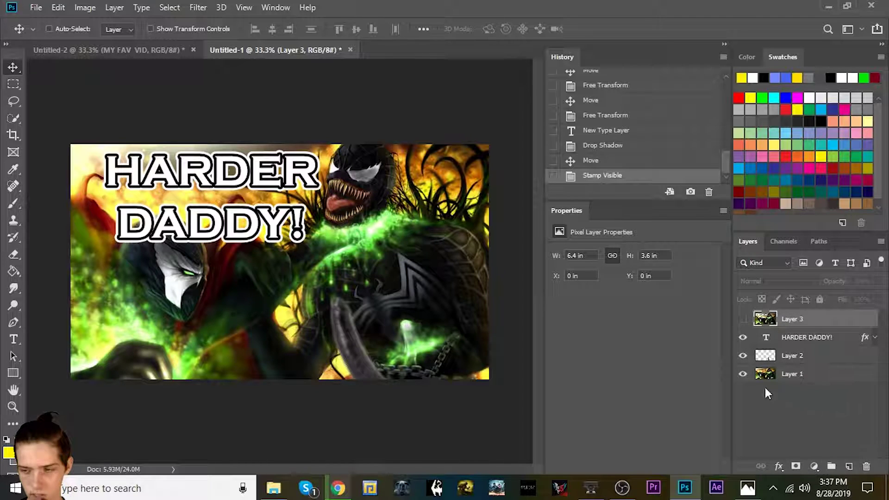
click(742, 319)
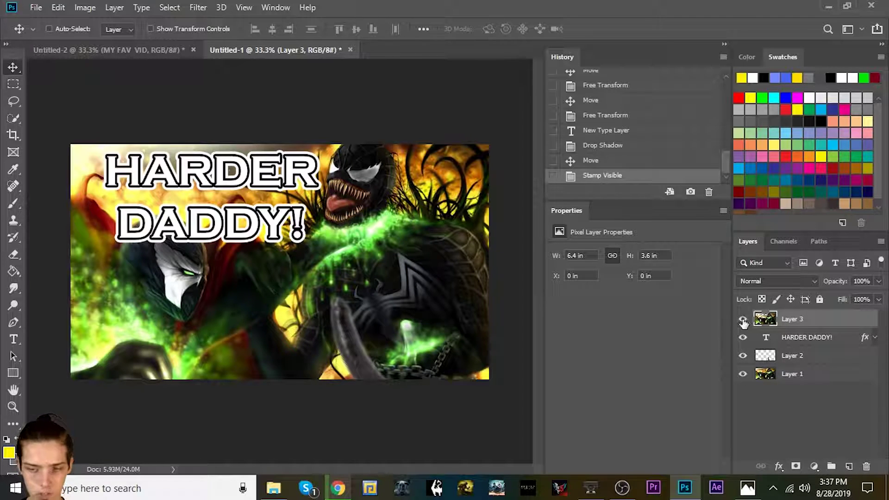
Step: Apply a Camera Raw Filter vignette with Amount -100 and Midpoint 100 to Layer 3
click(199, 8)
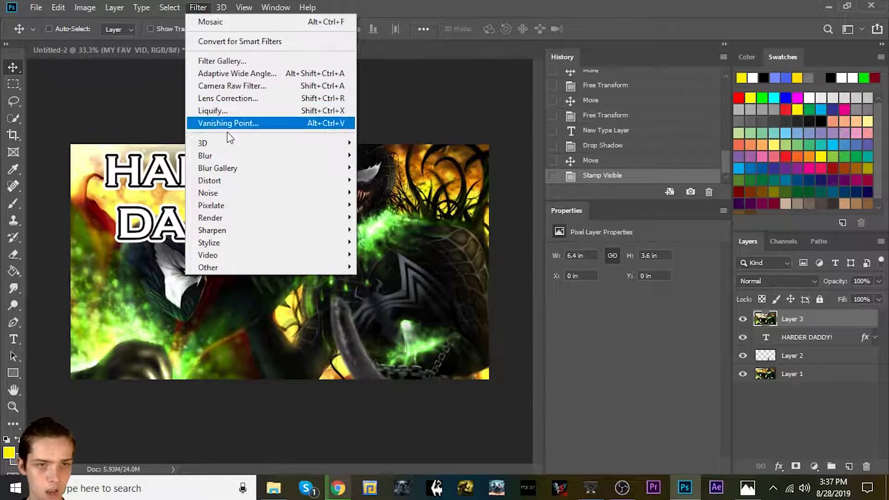
click(240, 86)
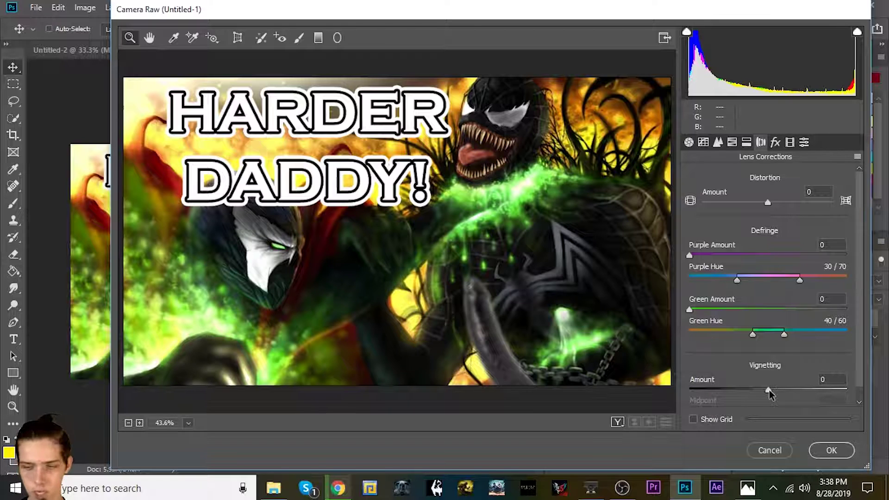
drag(769, 392, 690, 381)
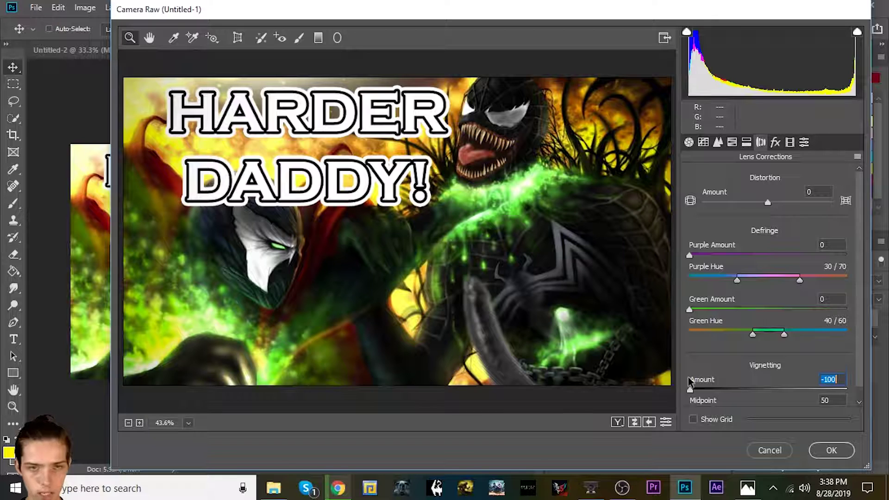
key(Tab)
text(100)
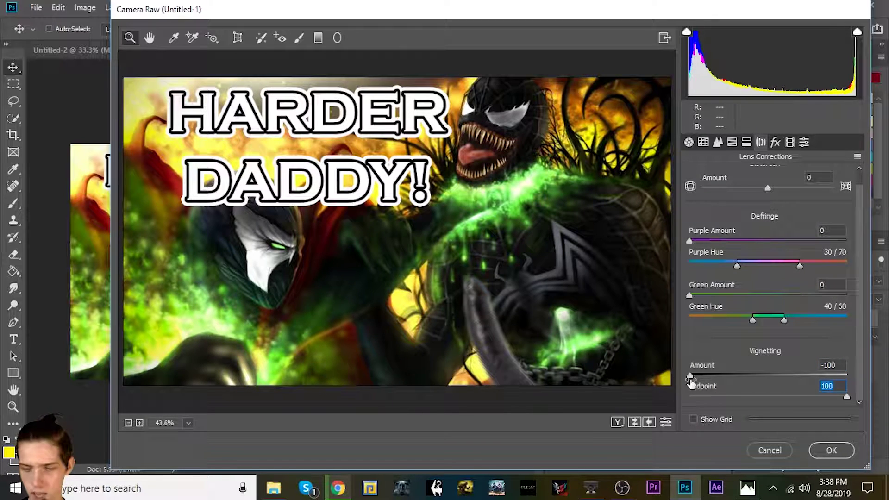
click(831, 450)
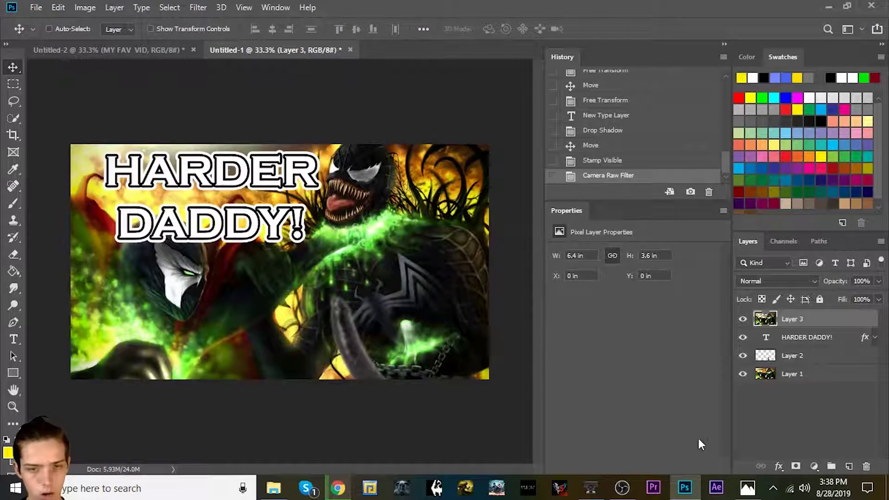
Step: Toggle the vignetted Layer 3 on and off to compare, then switch to the Untitled-2 document
click(742, 319)
click(742, 318)
click(743, 318)
click(743, 318)
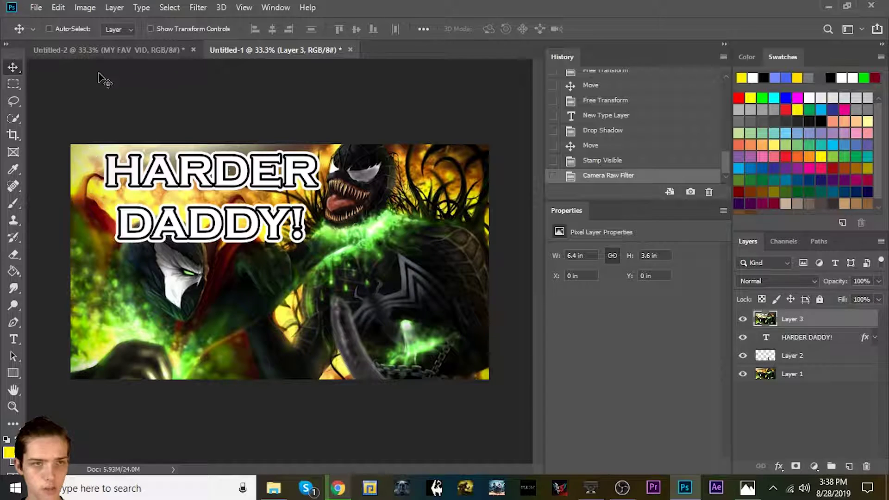
click(100, 51)
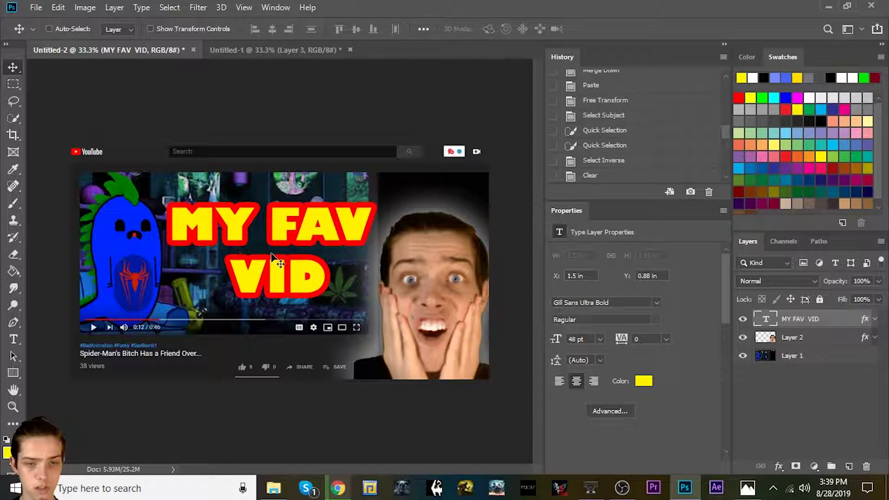
Step: Switch back to the Untitled-1 document showing the vignetted Spawn and Venom artwork
click(259, 50)
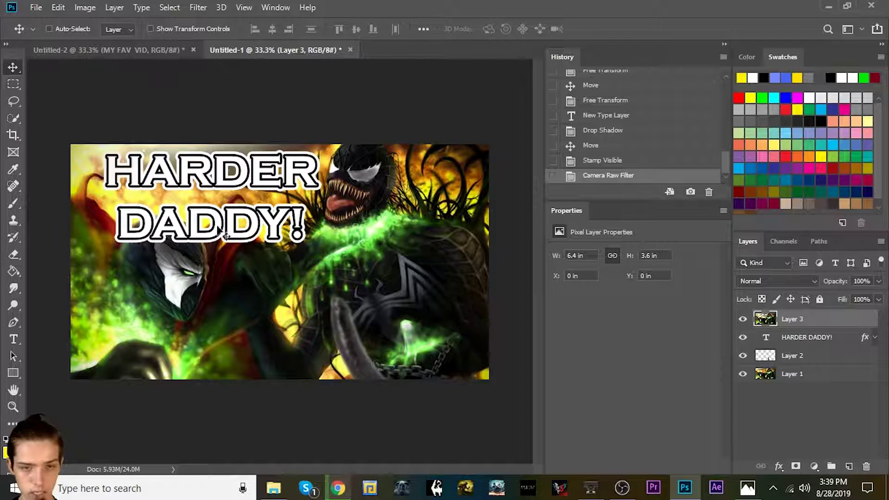
Step: Bring up Windows Photos from the taskbar to view the Skyrim-Pt-5.jpg example thumbnail
click(748, 488)
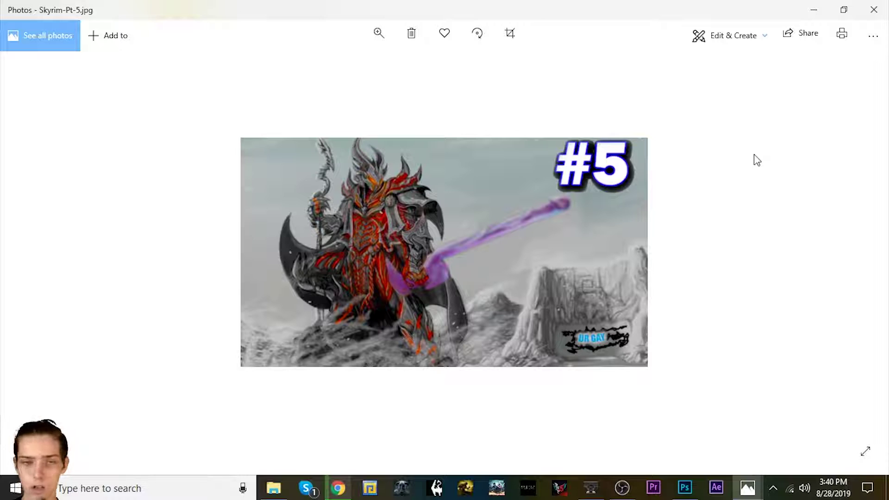